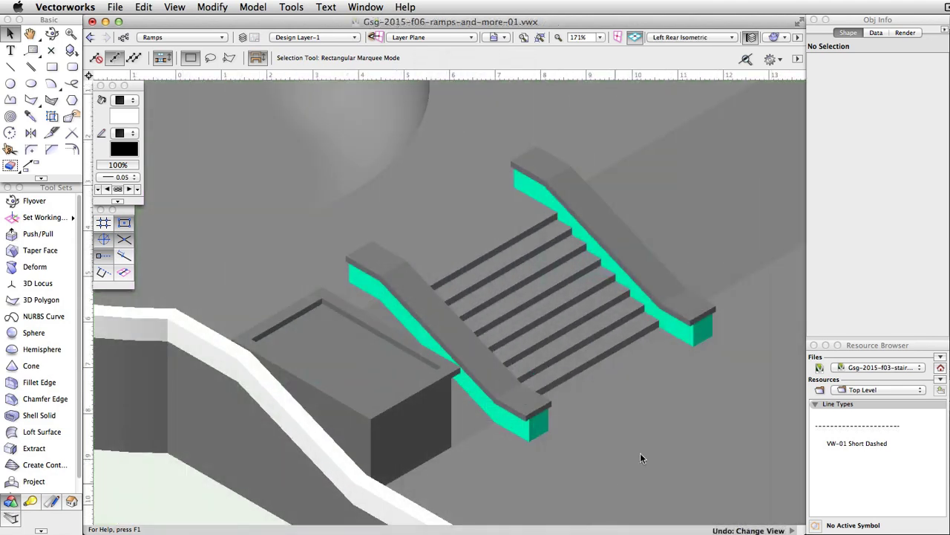
Switch the model view to Left Isometric from the standard views list
left_click(719, 38)
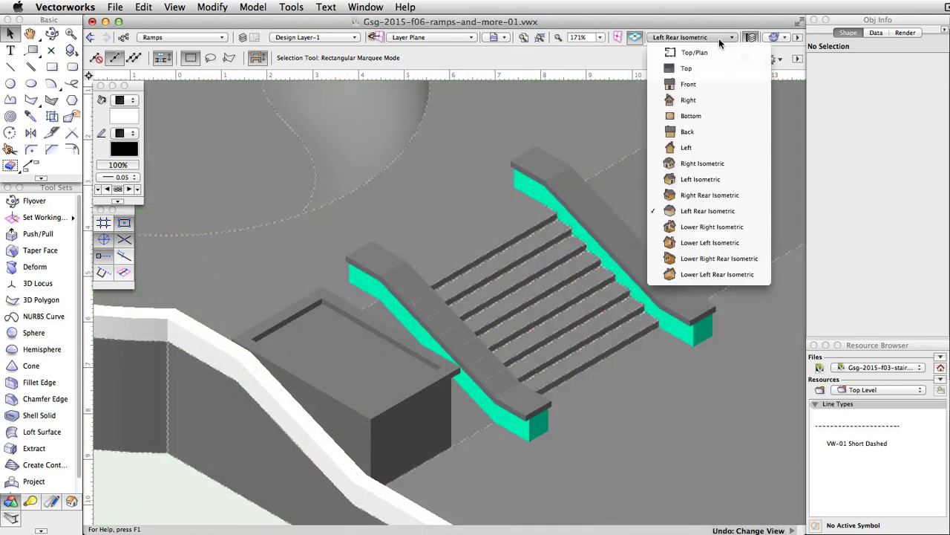
left_click(725, 179)
Zoom in on the left rail area and pick the Arc tool in Three Points mode
scroll(587, 263, "down", 6)
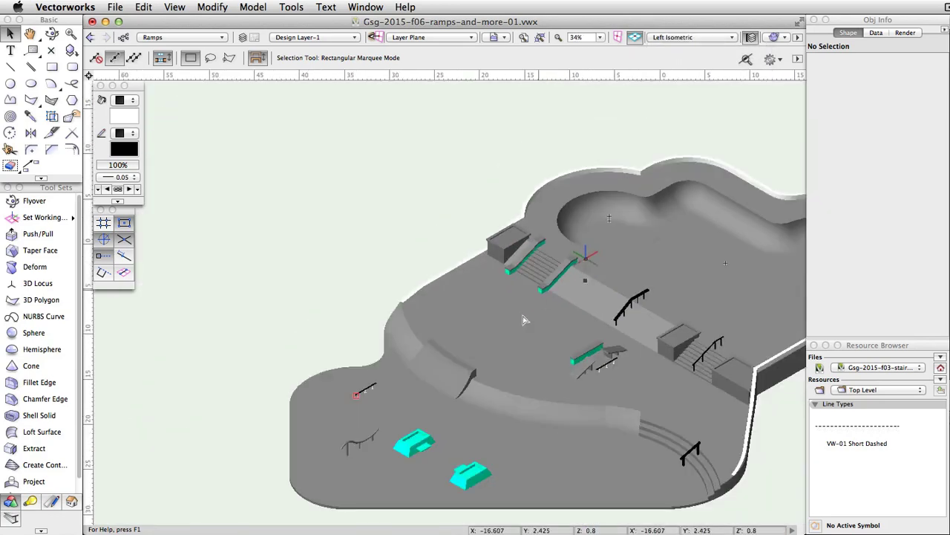
key("x")
scroll(436, 319, "up", 6)
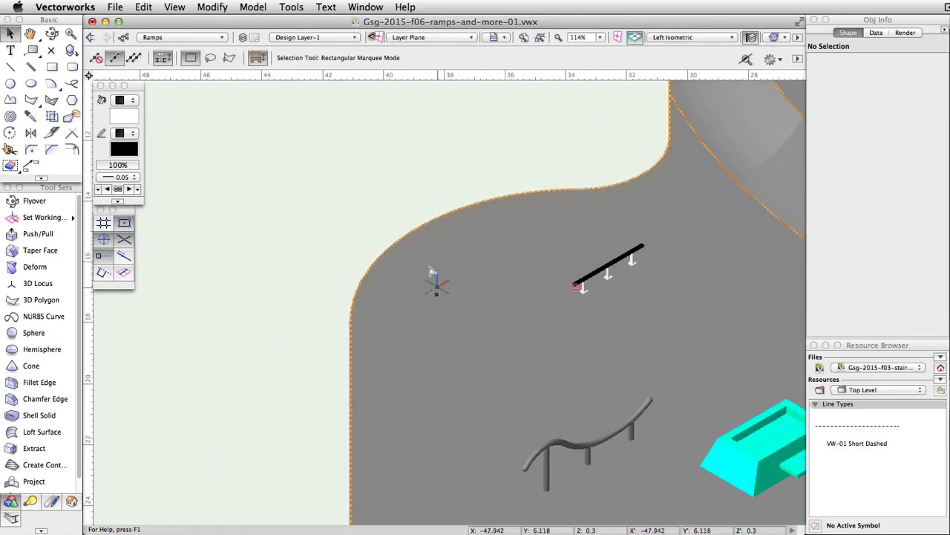
scroll(480, 310, "up", 2)
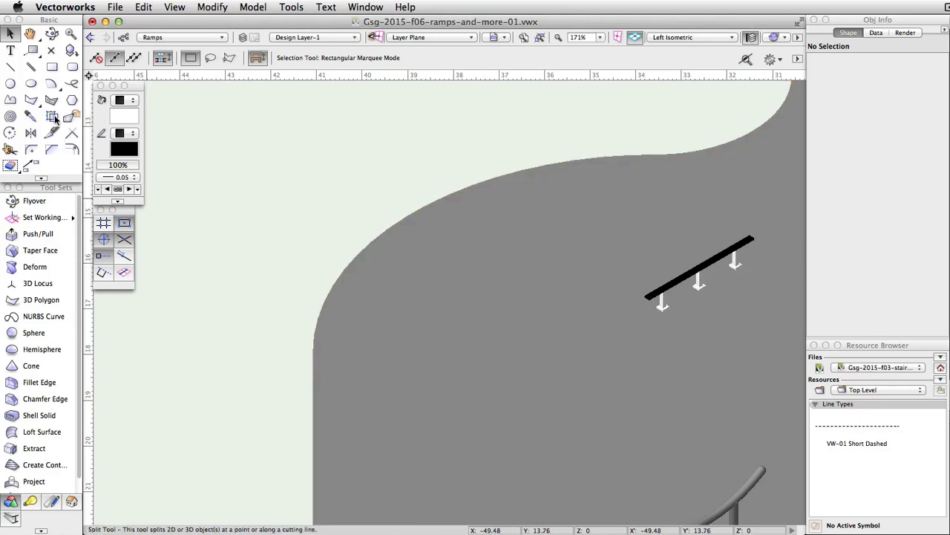
left_click(47, 85)
left_click(113, 58)
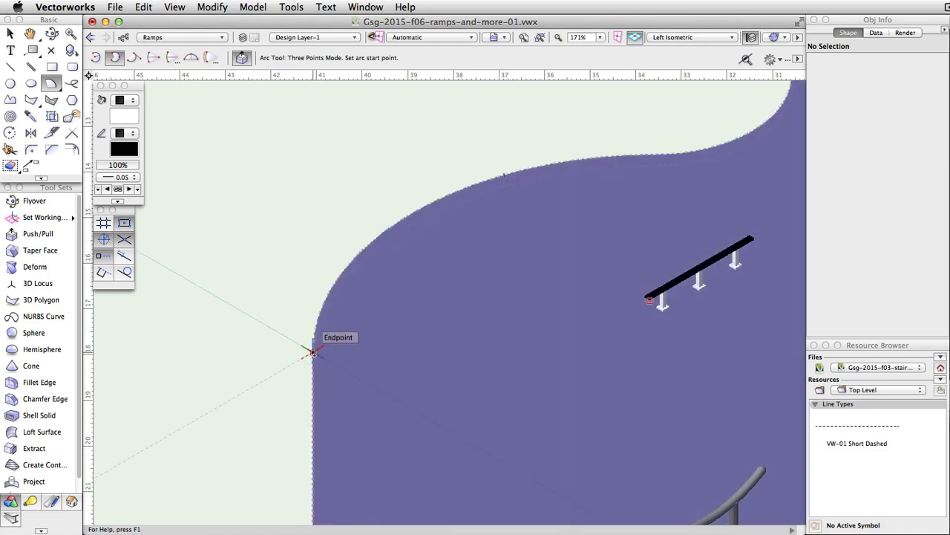
Draw a three-point arc of radius 7.5 along the curved floor edge
left_click(312, 353)
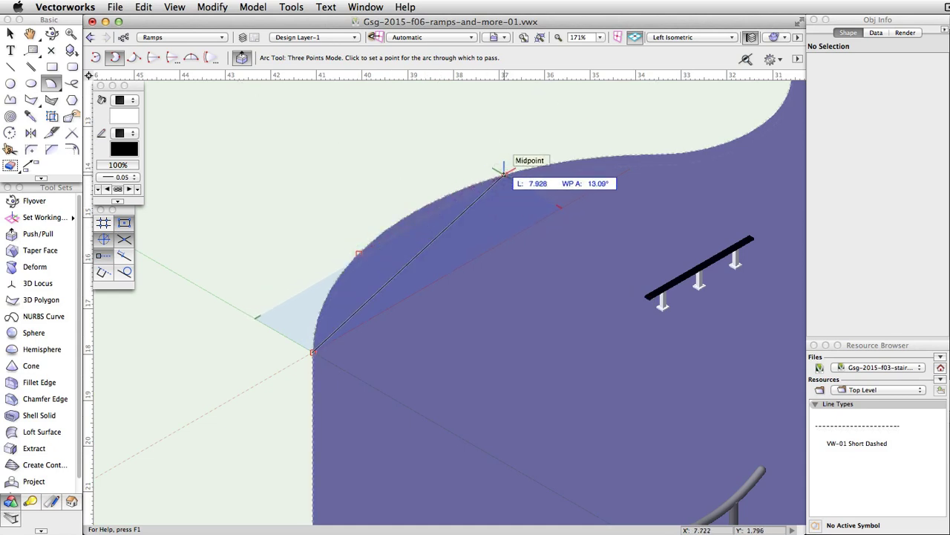
left_click(385, 230)
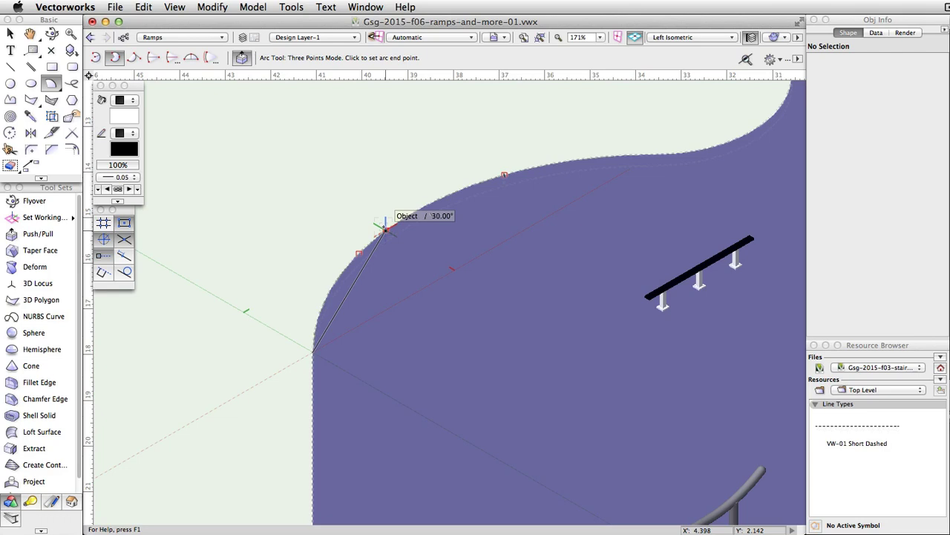
left_click(504, 174)
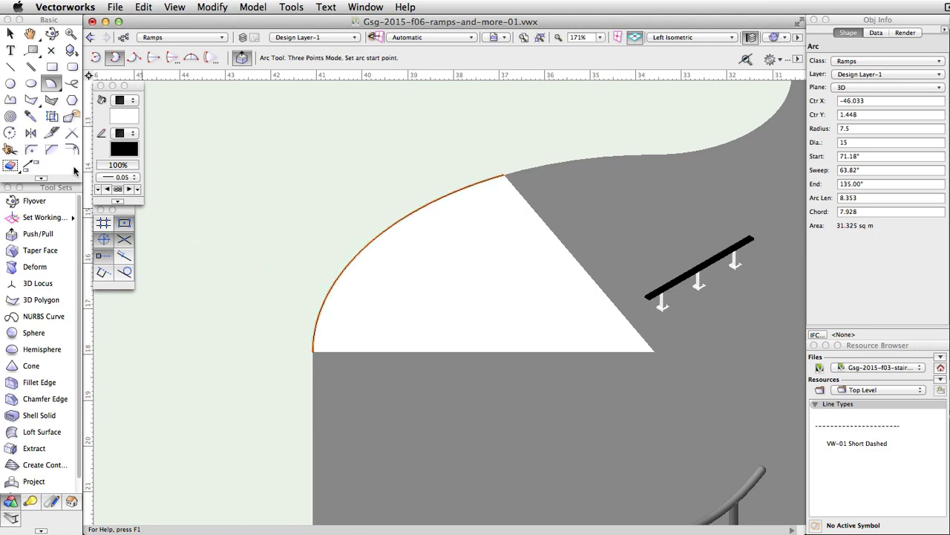
left_click(71, 152)
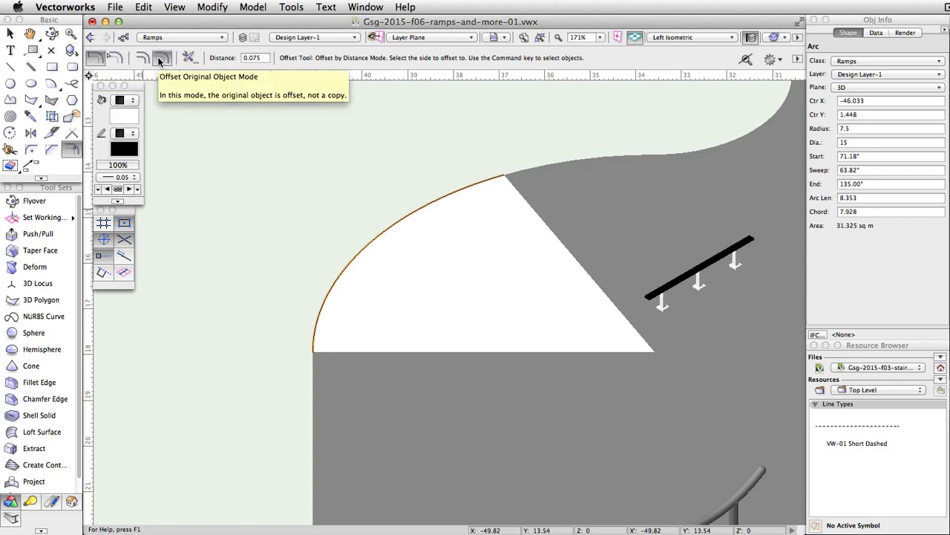
Offset the arc 0.6 with Close Open Curves into a closed curved band
left_click(189, 57)
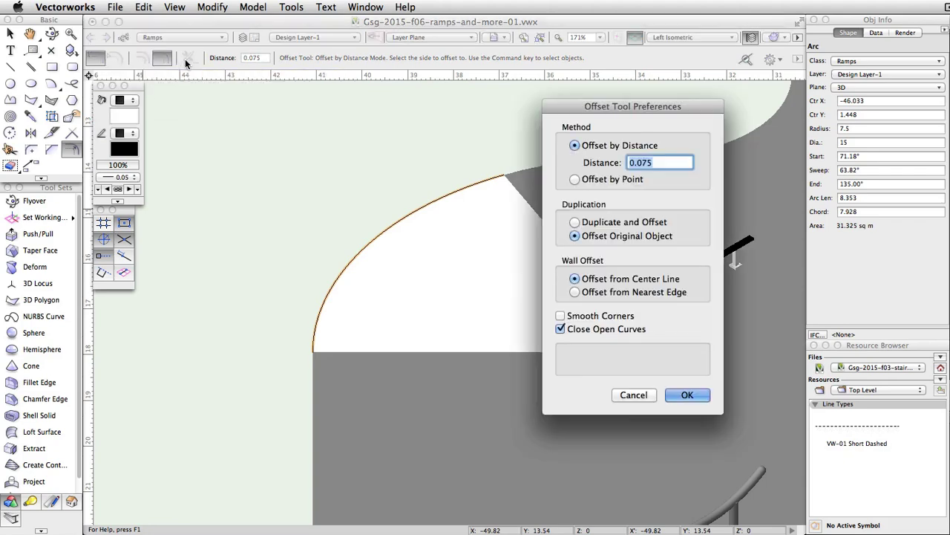
left_click_drag(598, 106, 414, 63)
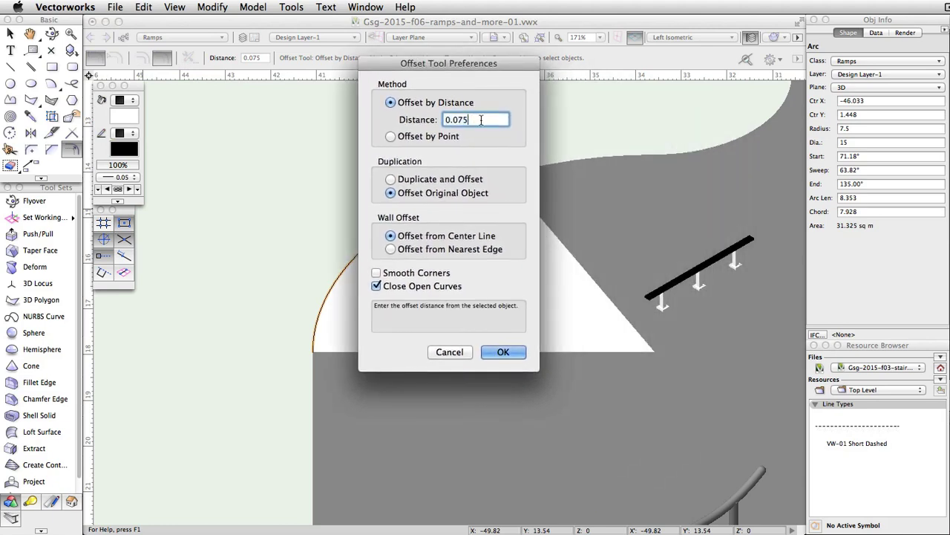
type("0.6")
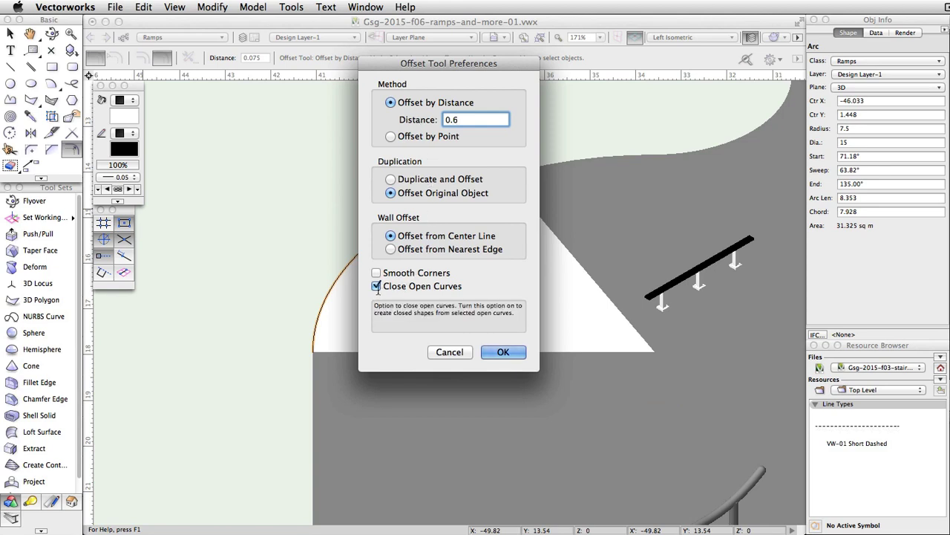
left_click(504, 352)
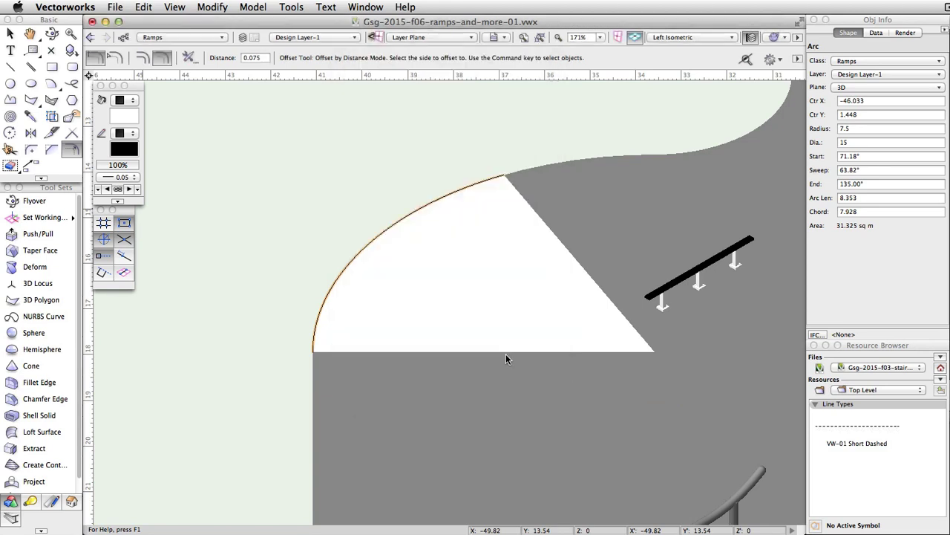
left_click(410, 253)
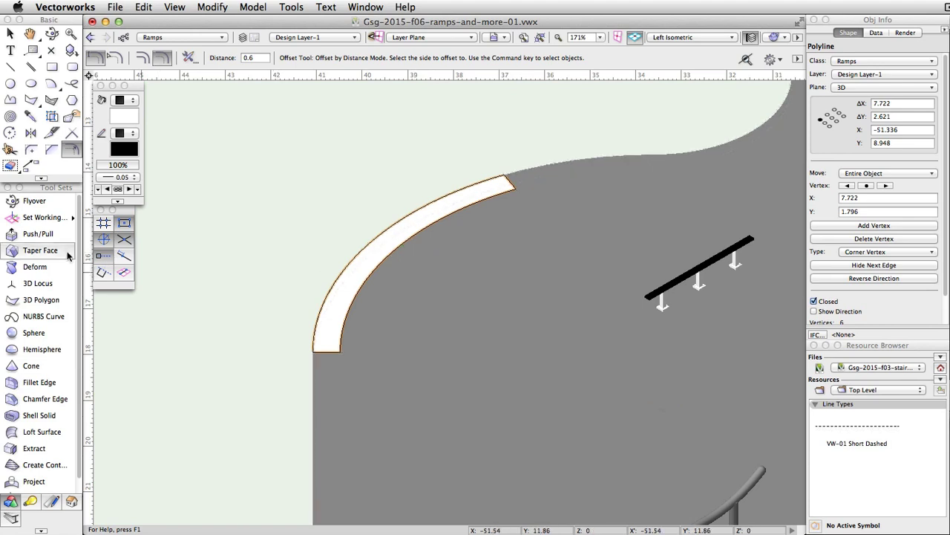
Push/Pull the curved band into a 0.6-high solid ledge at Bot Z 0.3
left_click(41, 233)
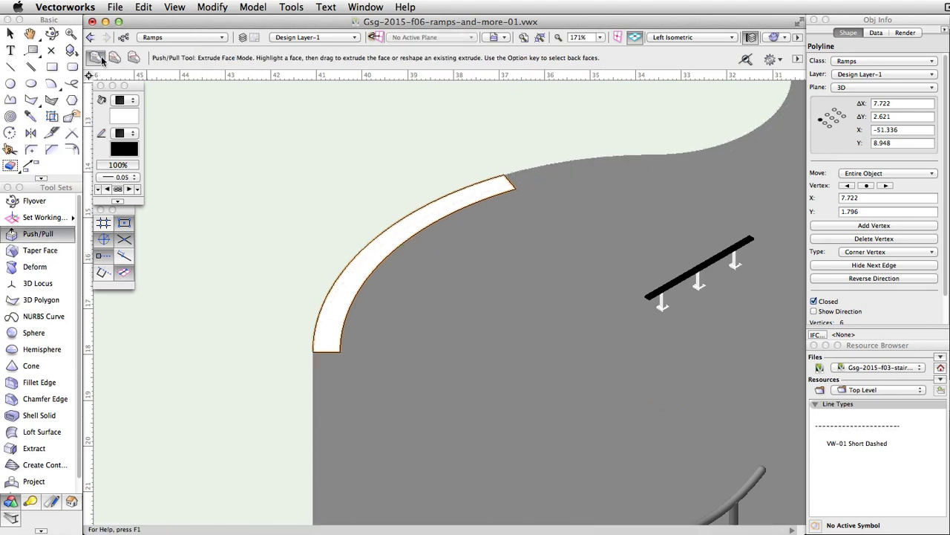
left_click(337, 293)
key("Tab")
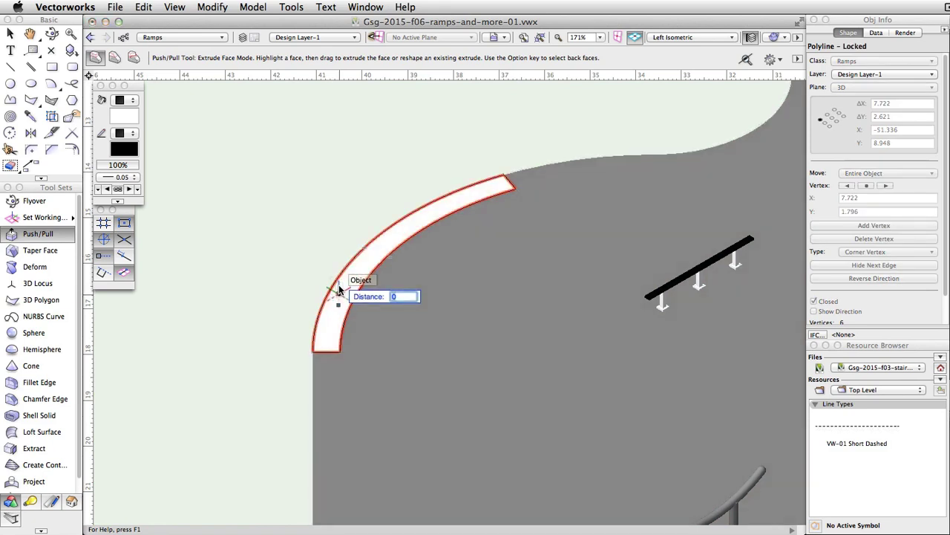
type("0.5")
key("Tab")
key("Return")
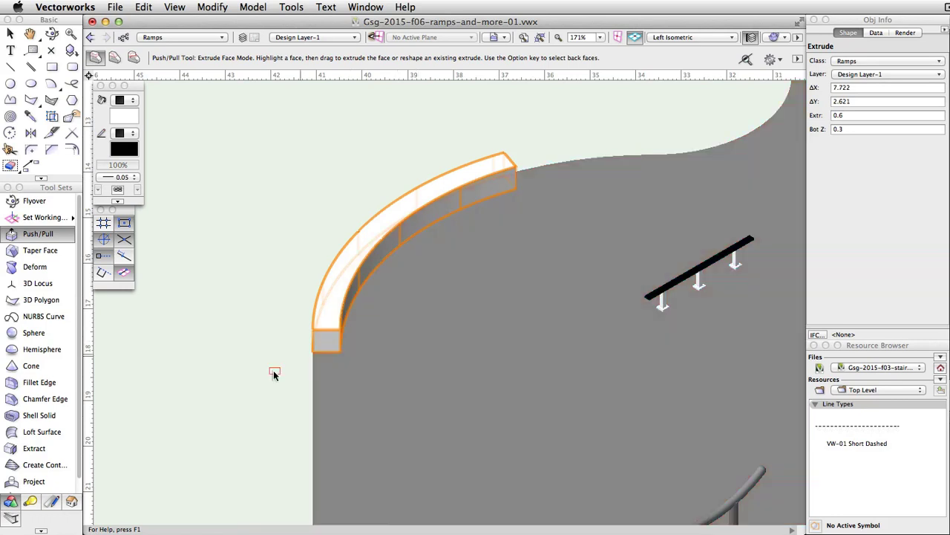
left_click(17, 448)
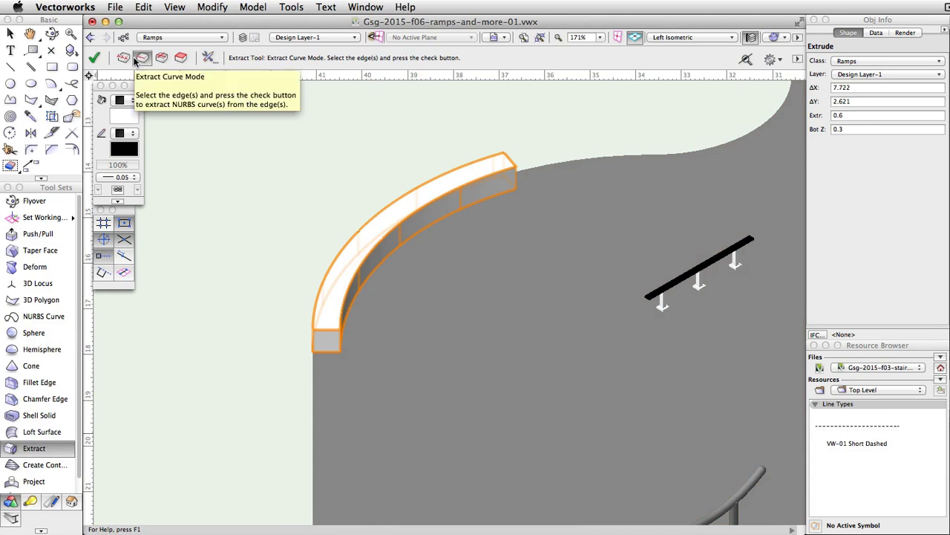
Extract the ledge's outer top edge as a planar arc of radius 7.5
left_click(207, 57)
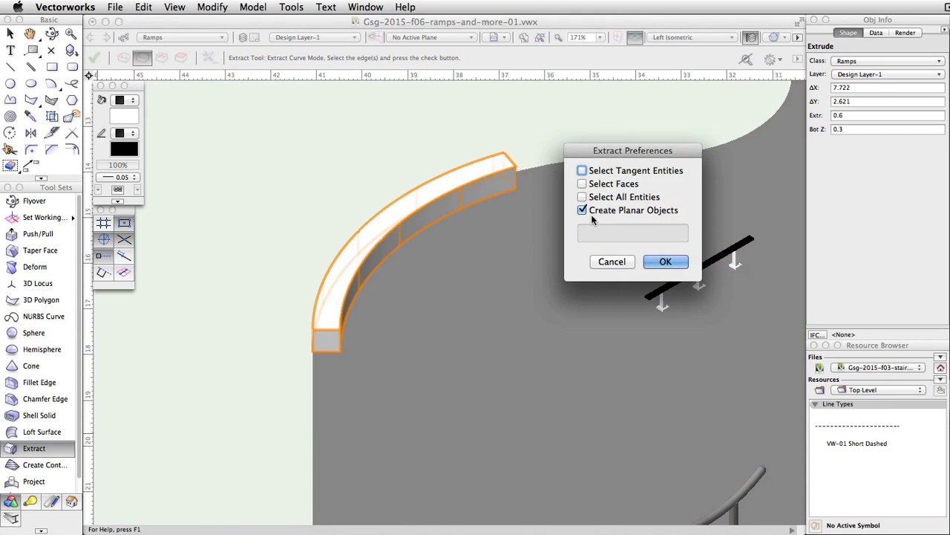
left_click(666, 264)
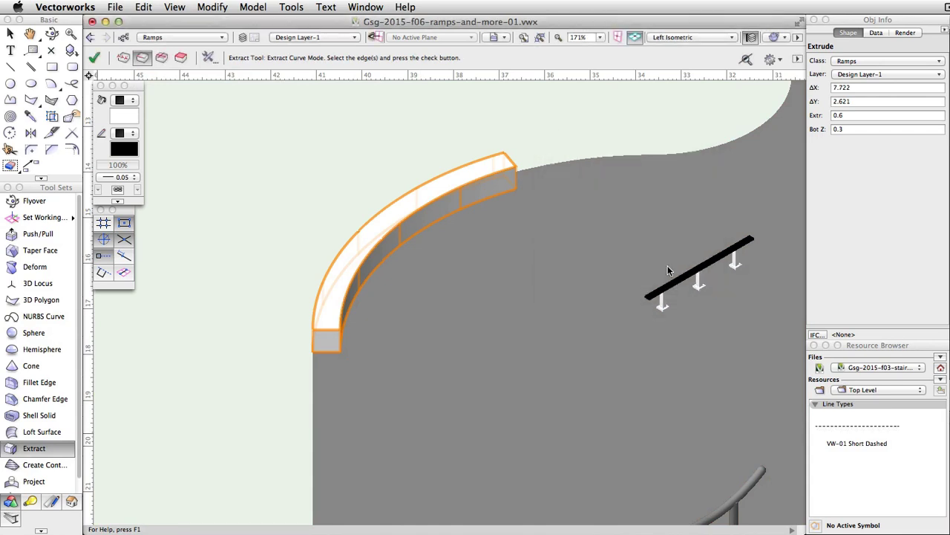
left_click(338, 266)
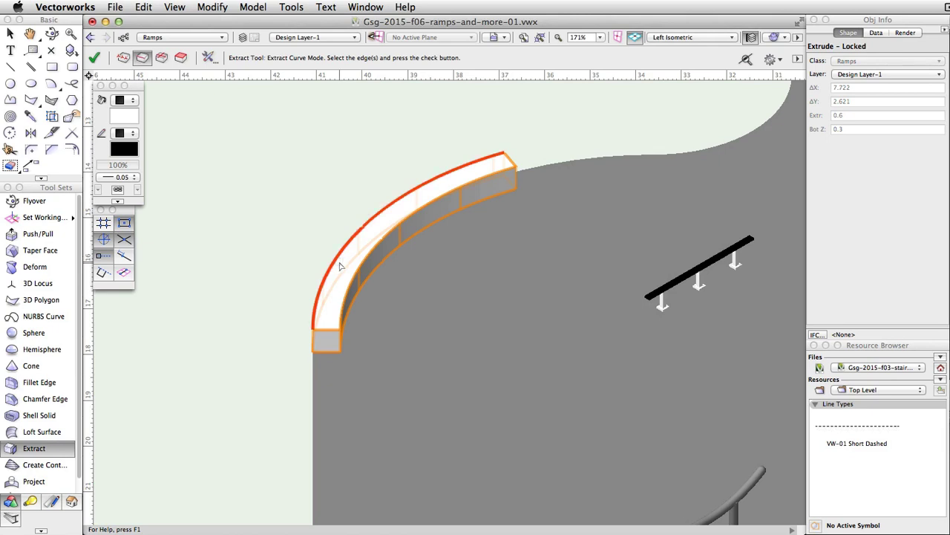
left_click(95, 59)
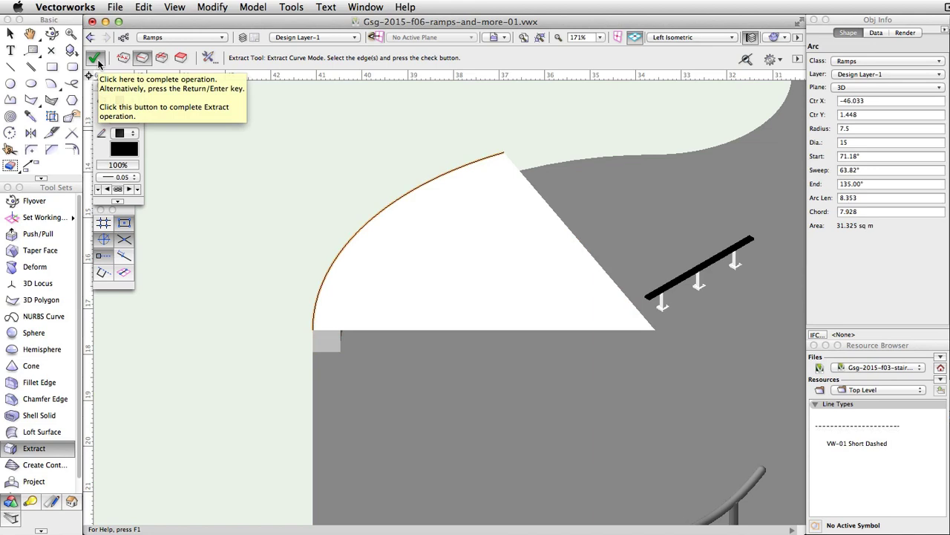
left_click(73, 150)
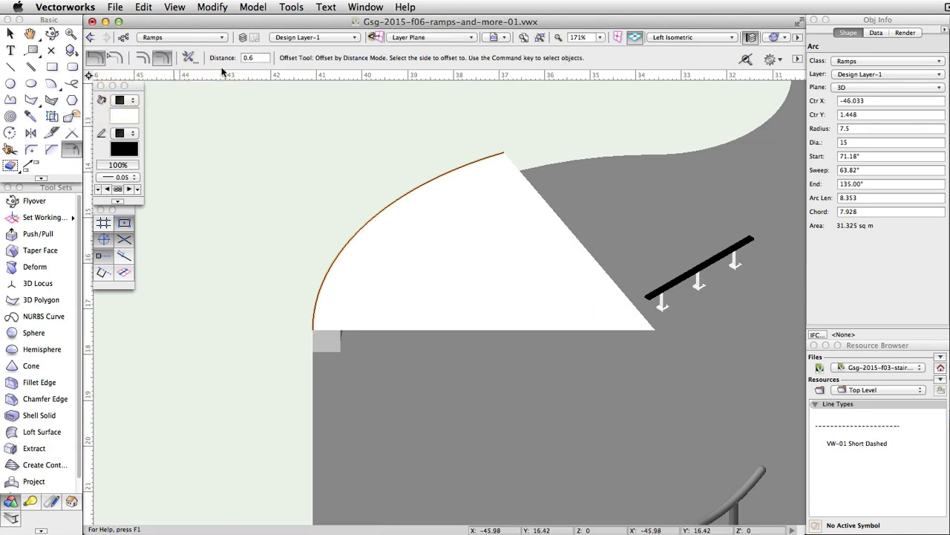
Offset the extracted arc 0.75 into a closed curved band
double_click(250, 58)
type("0.75")
key("Return")
left_click(445, 234)
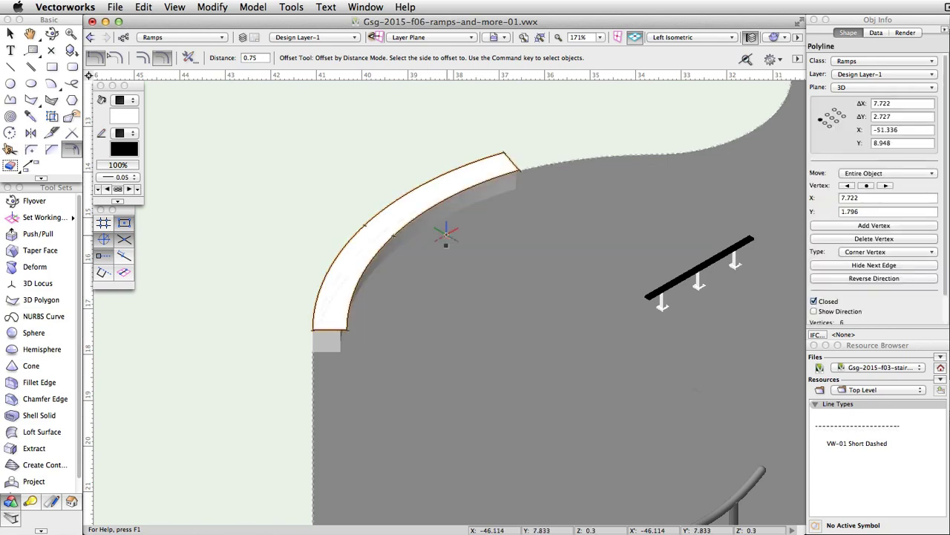
Push/Pull the new band up 0.3 to cap the ledge
left_click(35, 234)
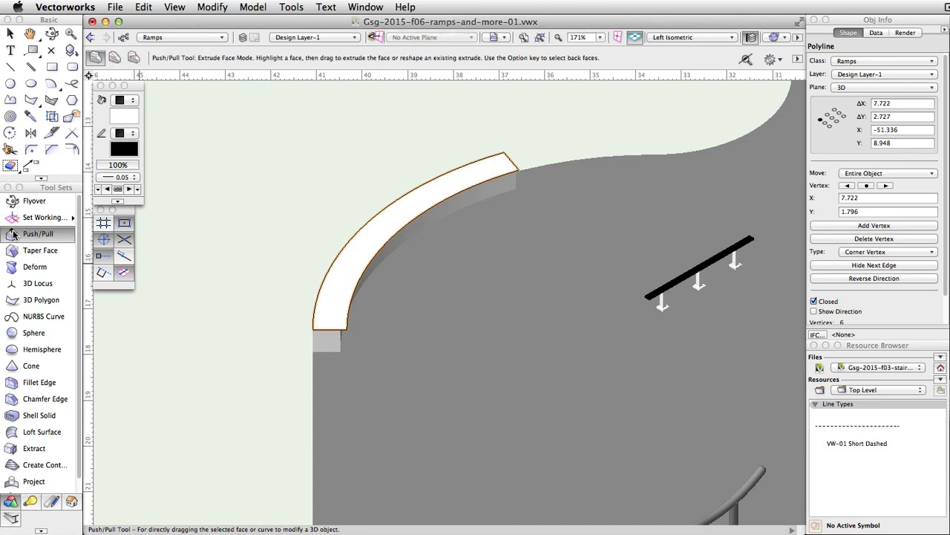
left_click(357, 236)
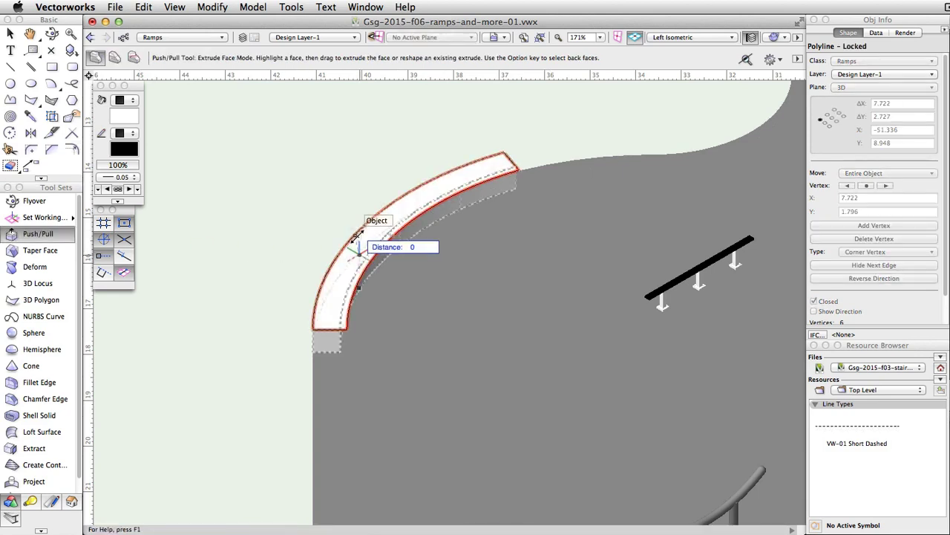
key("Tab")
type("0.3")
key("Tab")
key("Return")
Fill the ledge cap and its raised top band with teal
key("x")
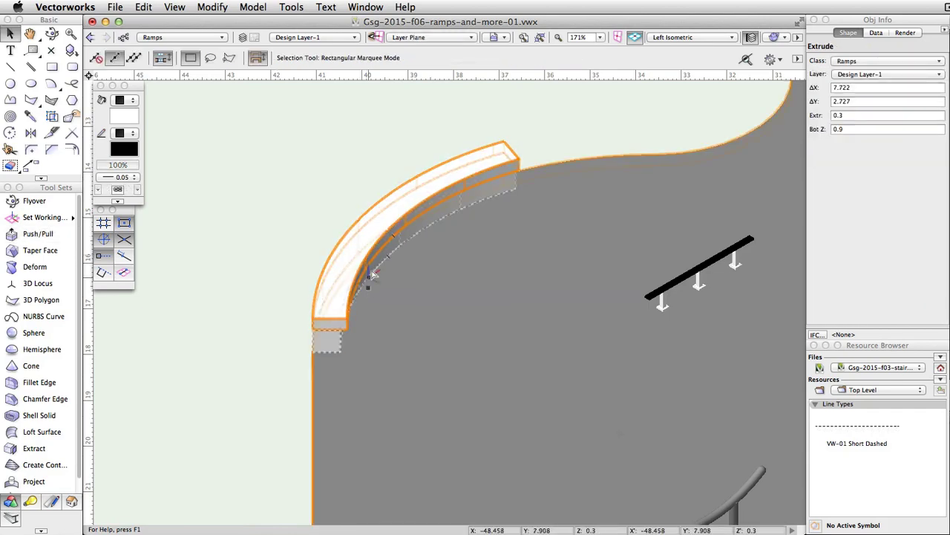
left_click(128, 115)
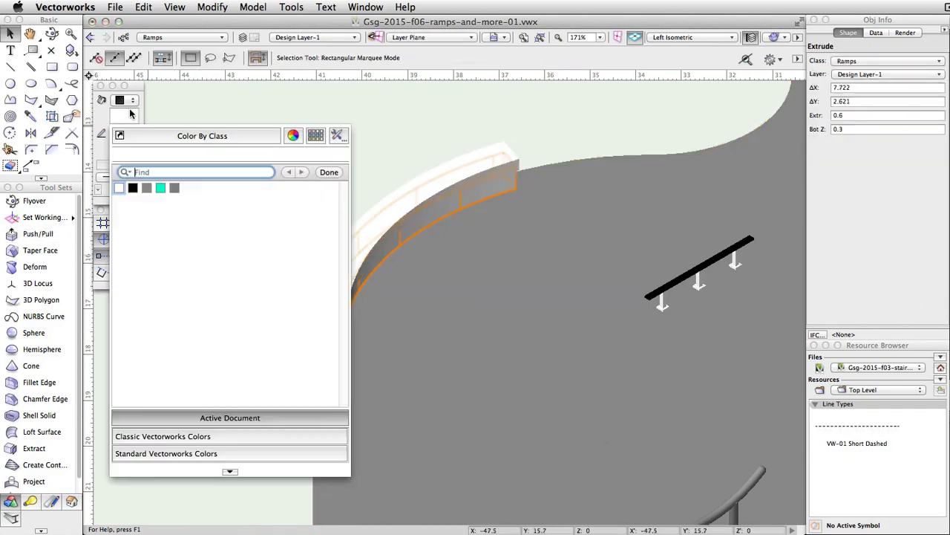
left_click(159, 187)
left_click(338, 275)
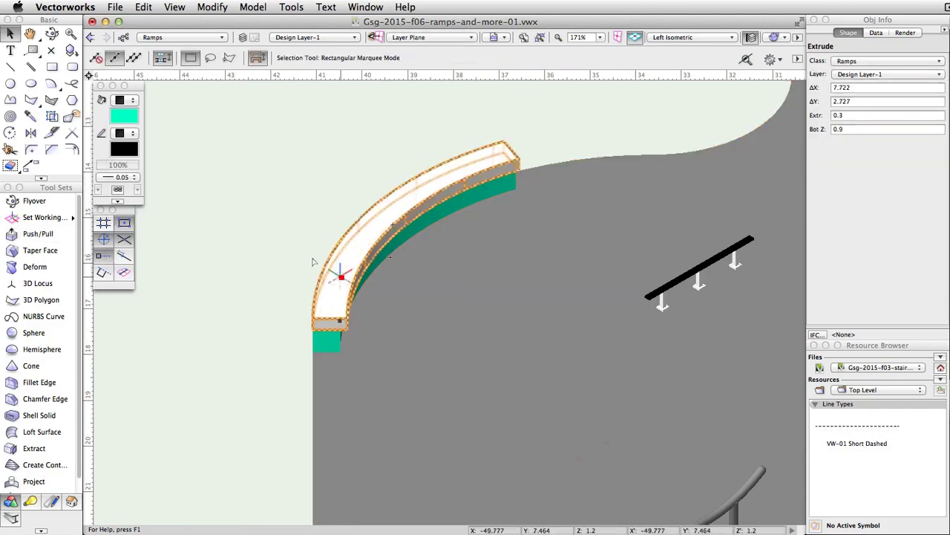
left_click(128, 117)
left_click(161, 187)
Group the top band with the teal end piece via Modify > Group
left_click(327, 341, "shift")
left_click(223, 7)
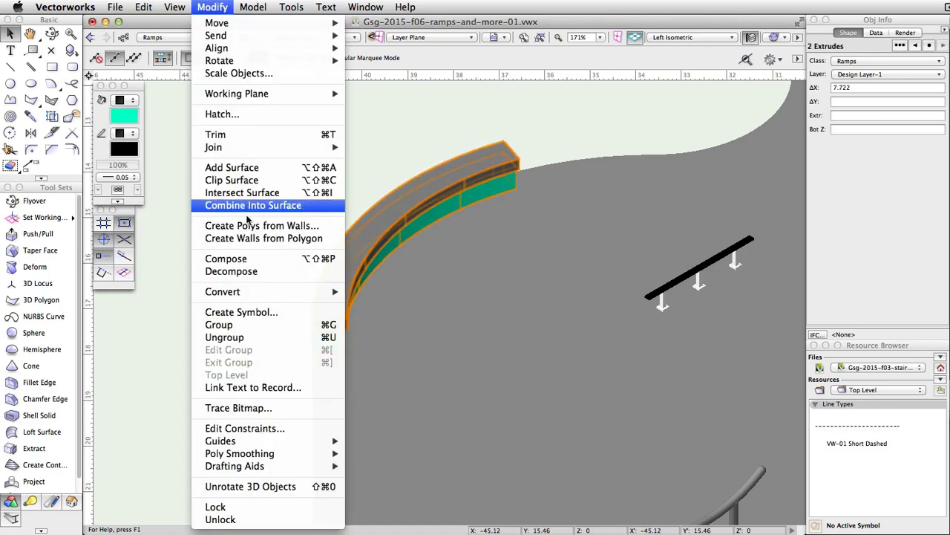
left_click(253, 324)
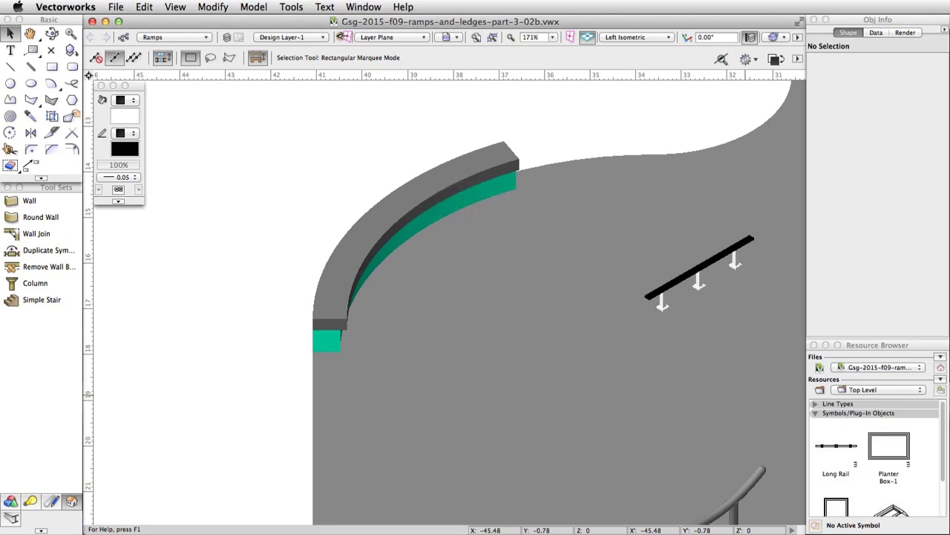
Switch to Right Isometric and bring the platform's rounded corner into view
left_click(610, 38)
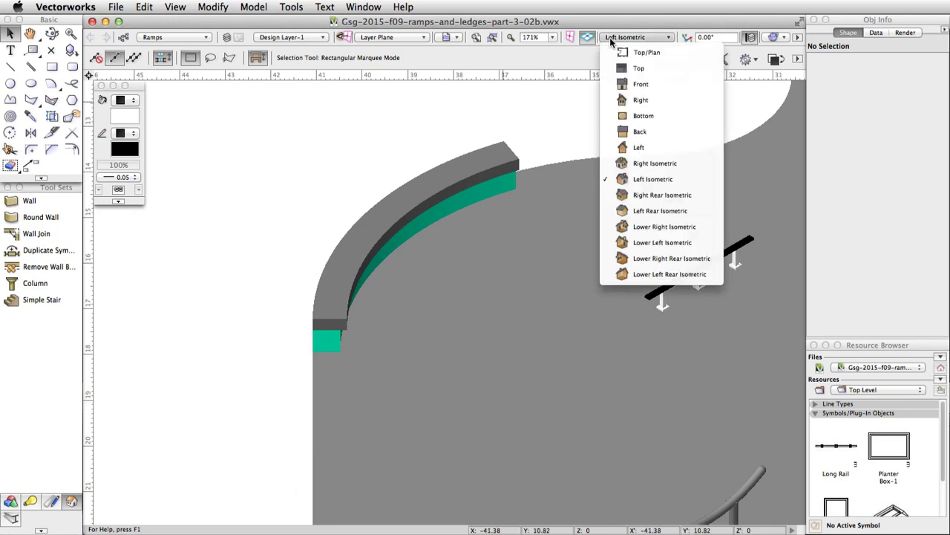
left_click(668, 163)
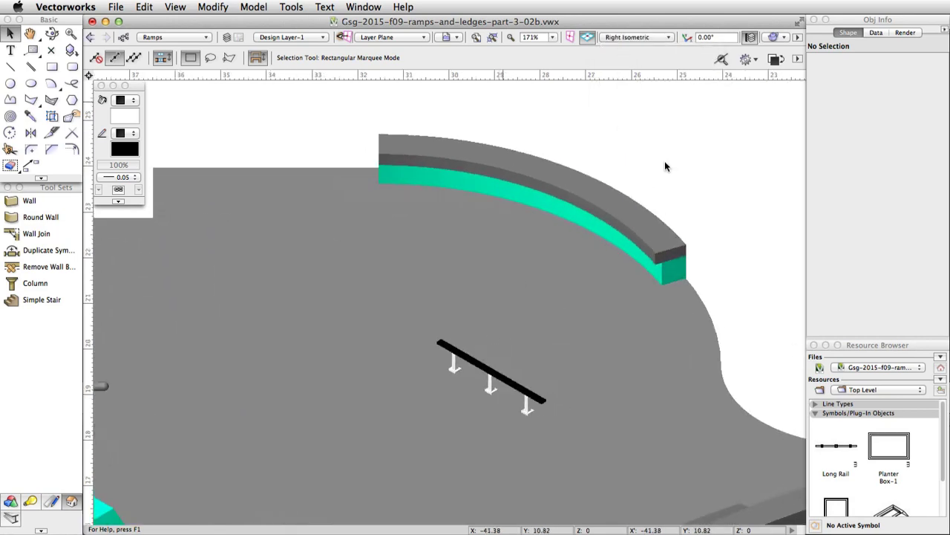
scroll(709, 249, "down", 5)
scroll(141, 252, "up", 5)
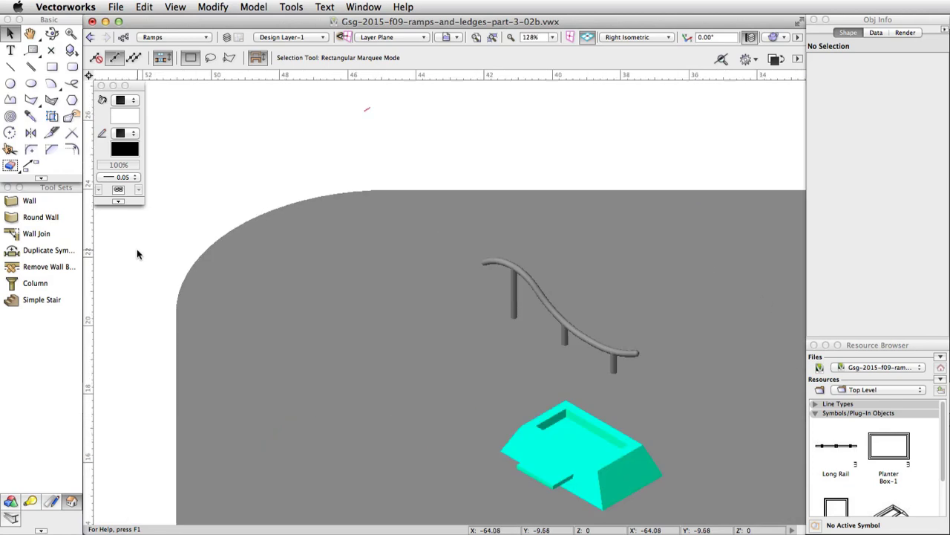
left_click_drag(181, 211, 272, 219)
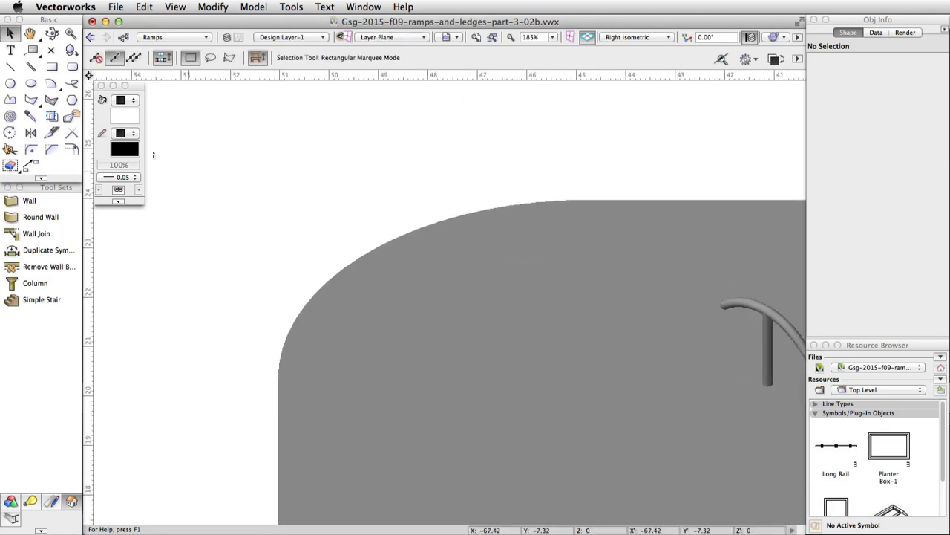
Draw a straight 9.36-long line across the rounded corner on the Automatic plane
left_click(10, 66)
left_click(381, 39)
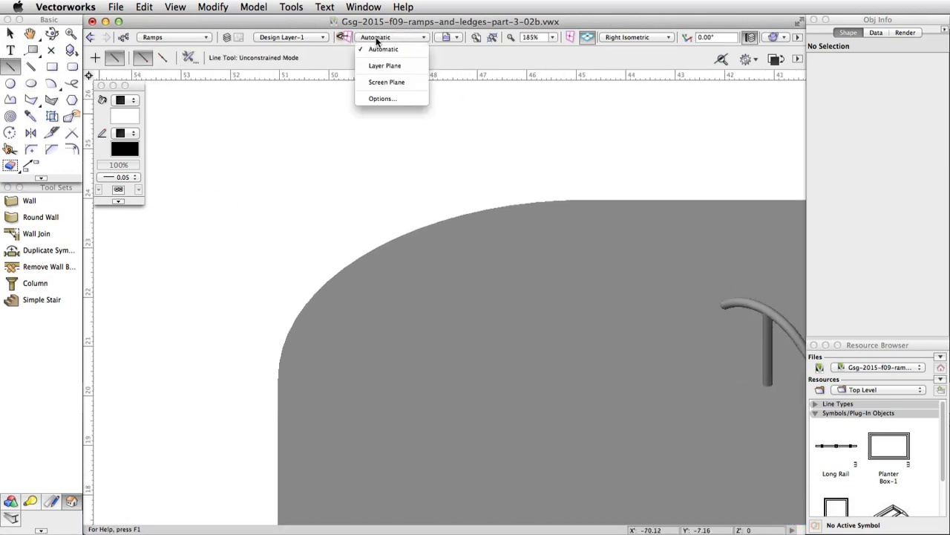
left_click(378, 49)
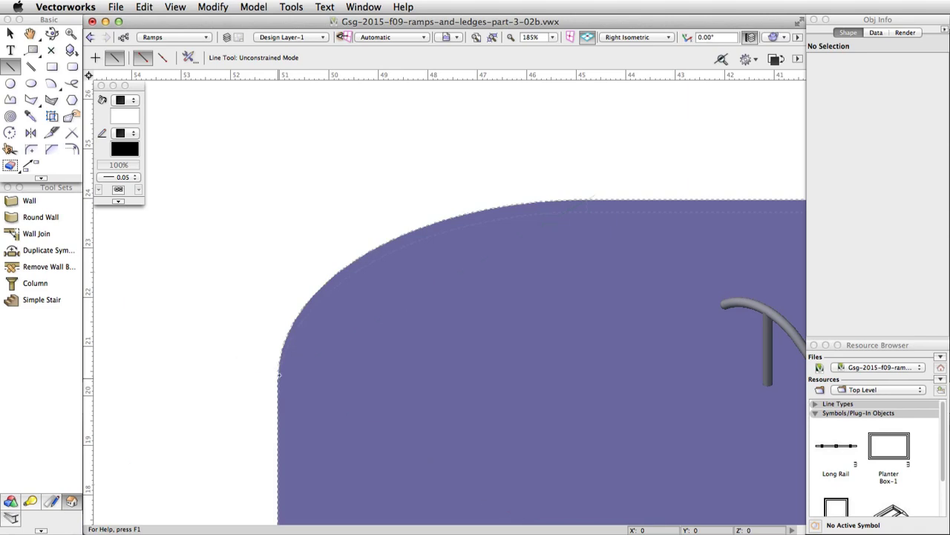
left_click(277, 378)
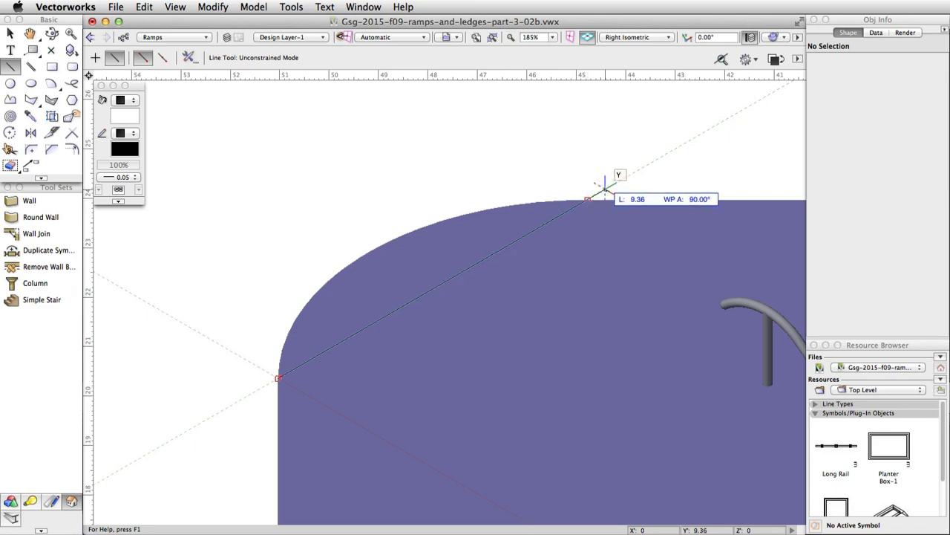
left_click(605, 189)
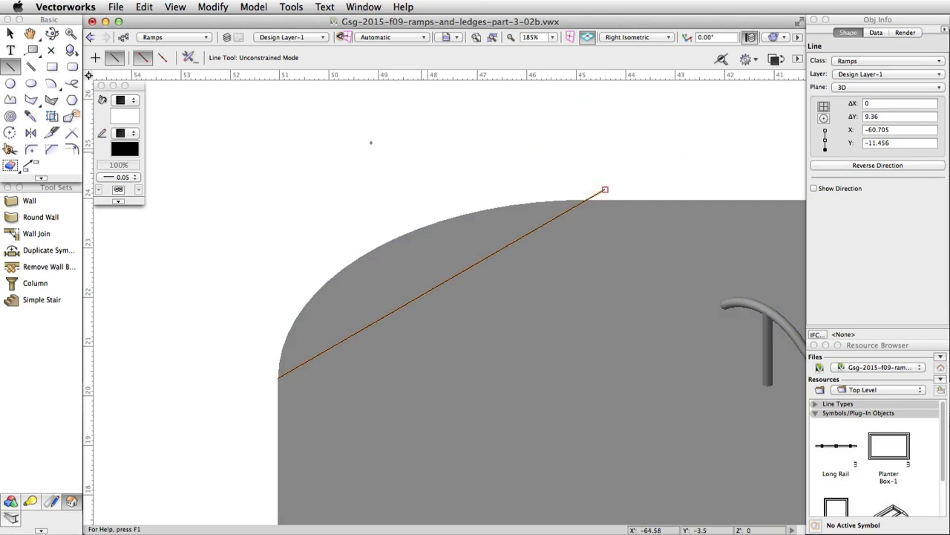
Create an inner-boundary polygon between the corner arc and the line
left_click(31, 98)
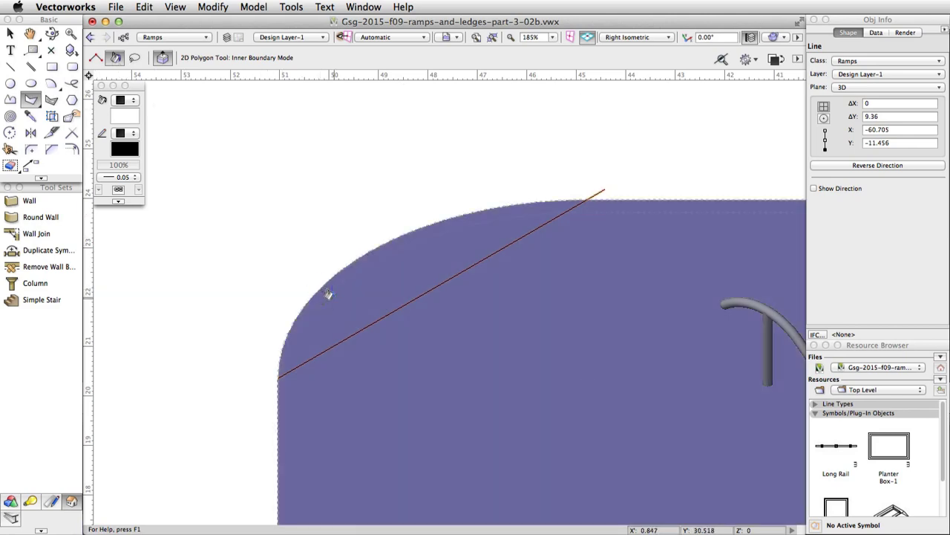
left_click(329, 296)
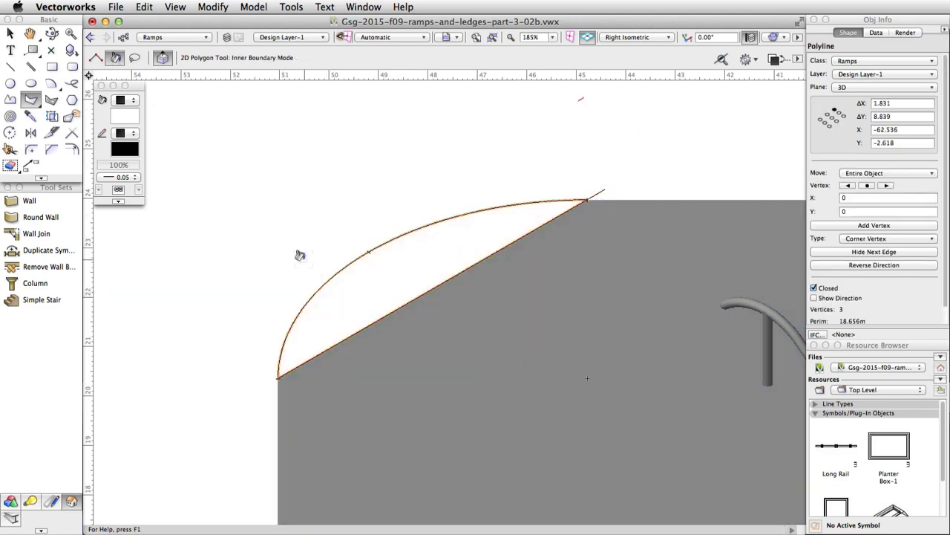
key("x")
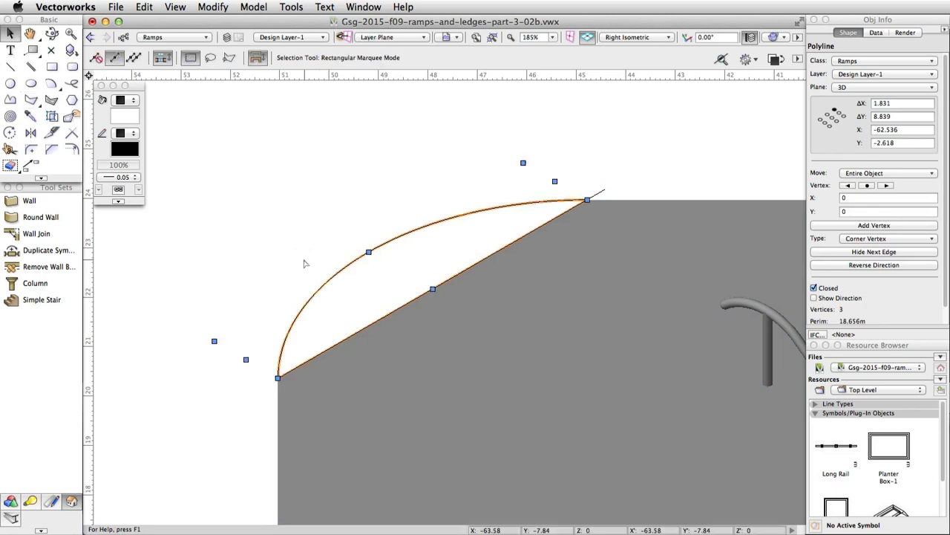
left_click(600, 192)
left_click(600, 193)
left_click(598, 196)
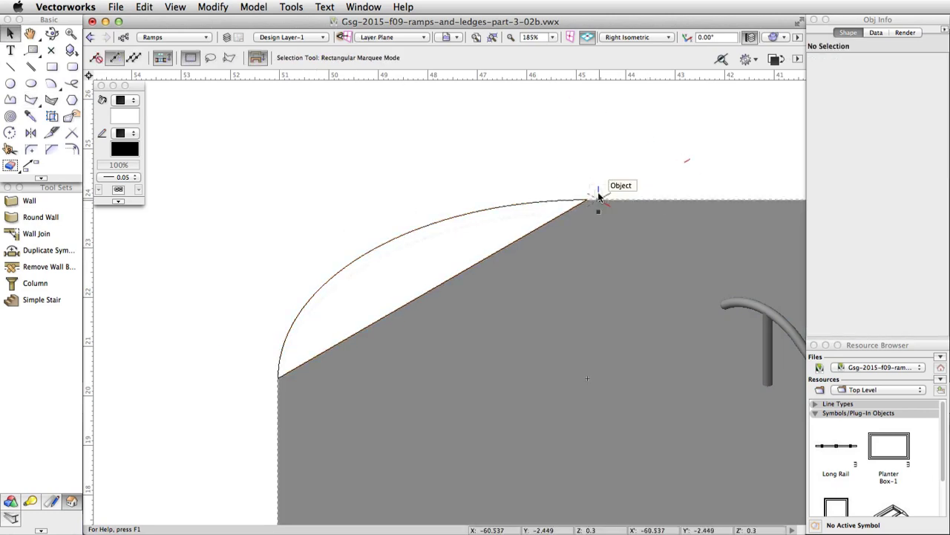
Push/Pull the corner shape 1.5 into a solid
left_click(11, 502)
left_click(58, 234)
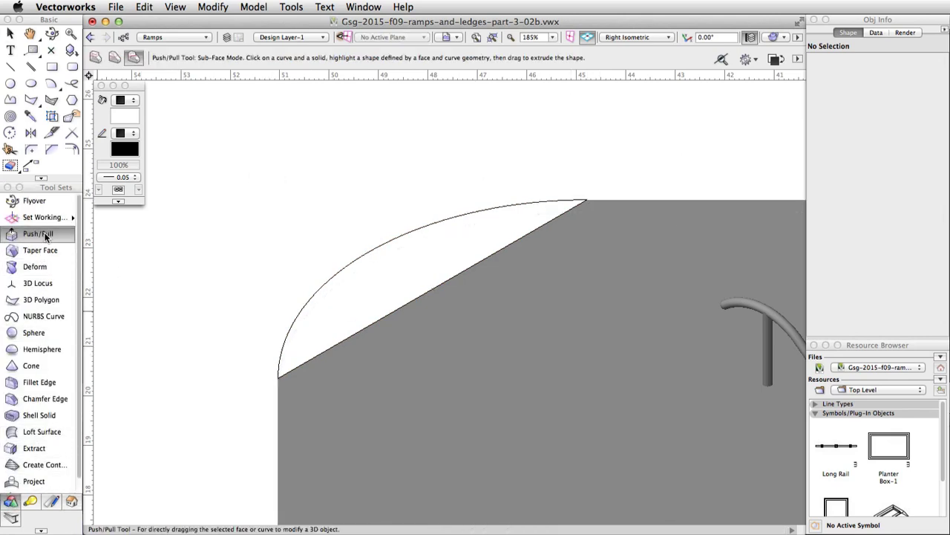
left_click(97, 58)
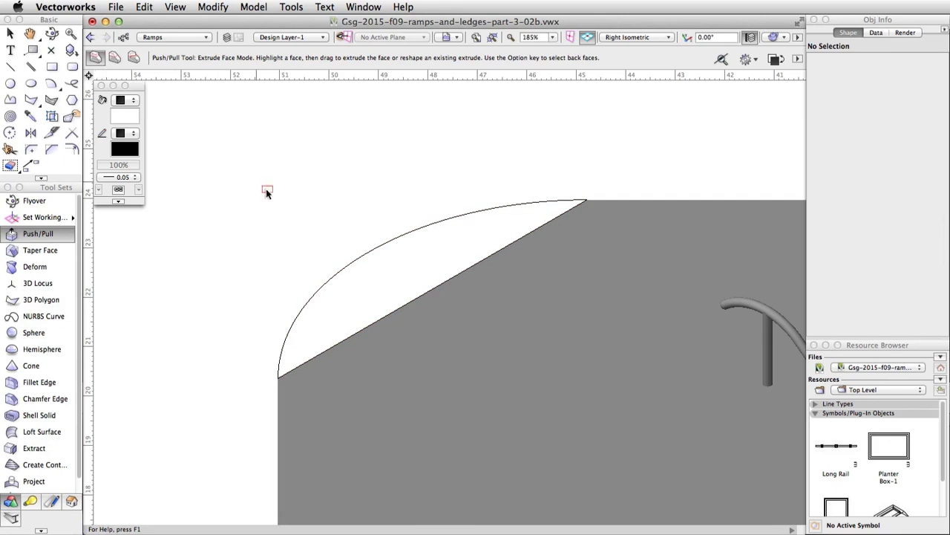
left_click(356, 272)
type("1.5")
key("Tab")
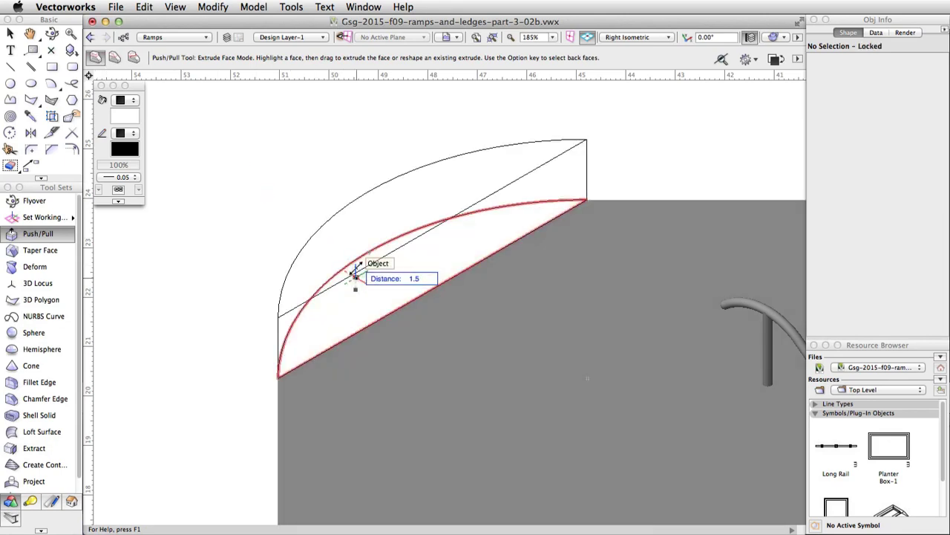
key("Return")
Taper the extruded solid with the Deform tool and fill it teal
left_click(35, 266)
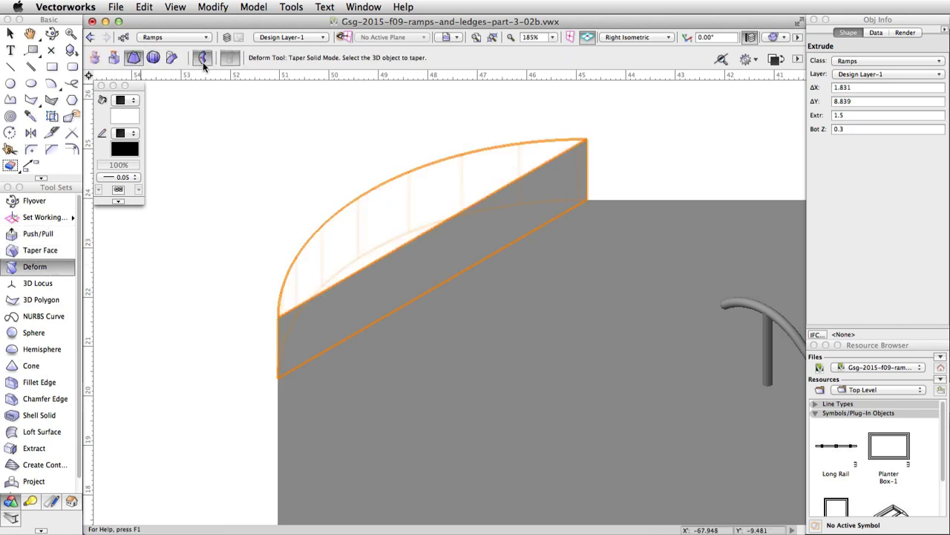
left_click(382, 214)
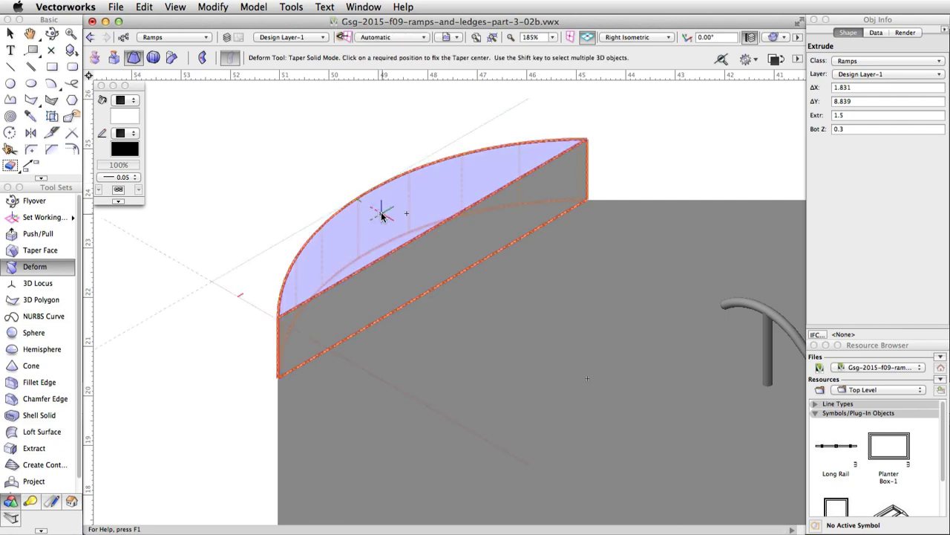
left_click(434, 288)
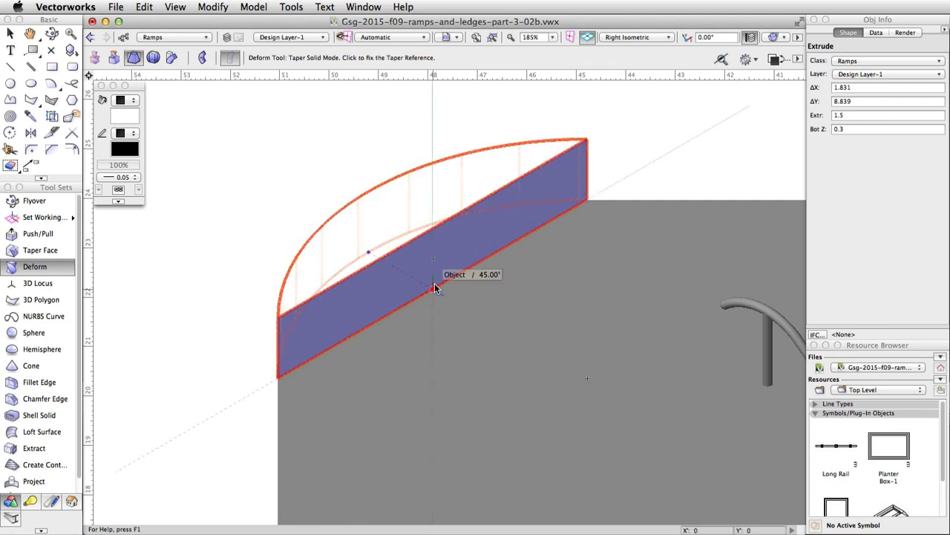
left_click(433, 235)
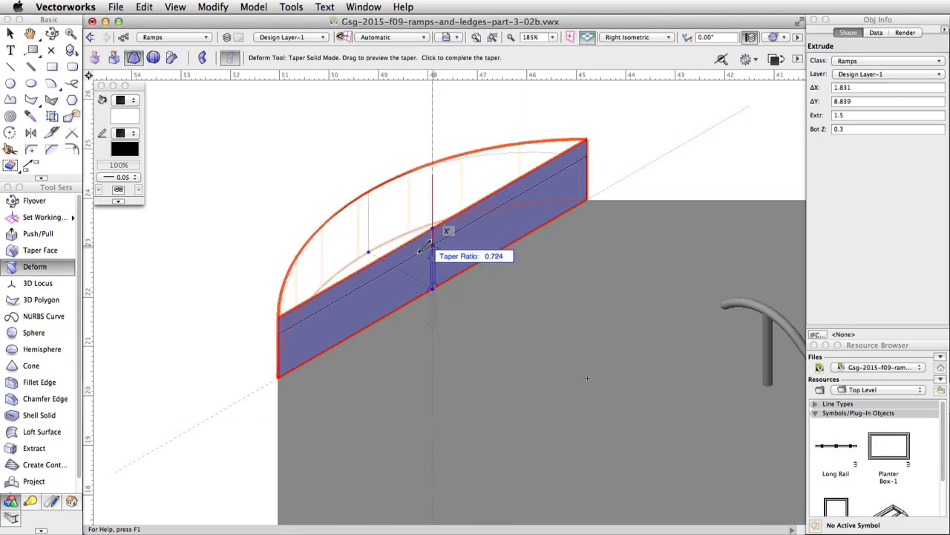
left_click(430, 288)
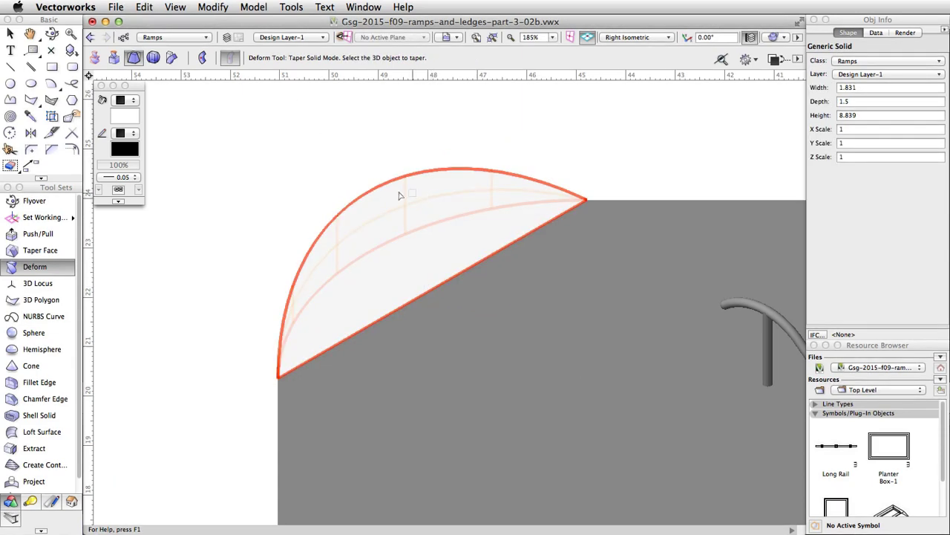
left_click(130, 113)
left_click(120, 188)
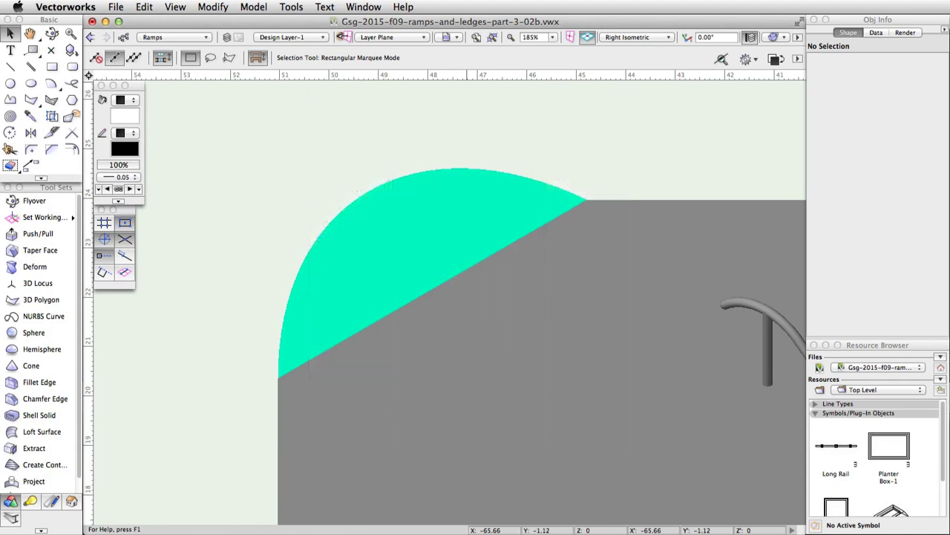
Show Left Isometric zoomed on the platform's straight edge, with the Rectangle tool active
left_click(639, 37)
left_click(648, 179)
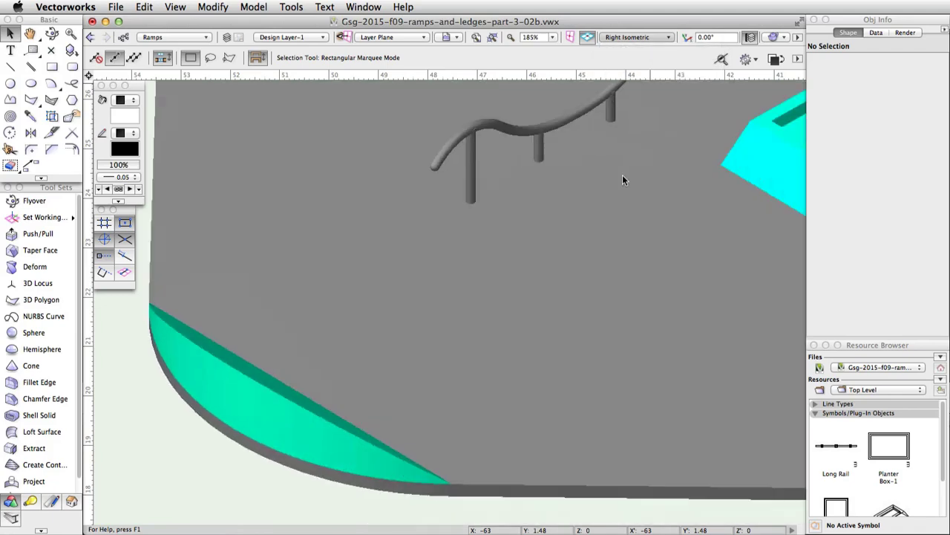
scroll(394, 361, "down", 4)
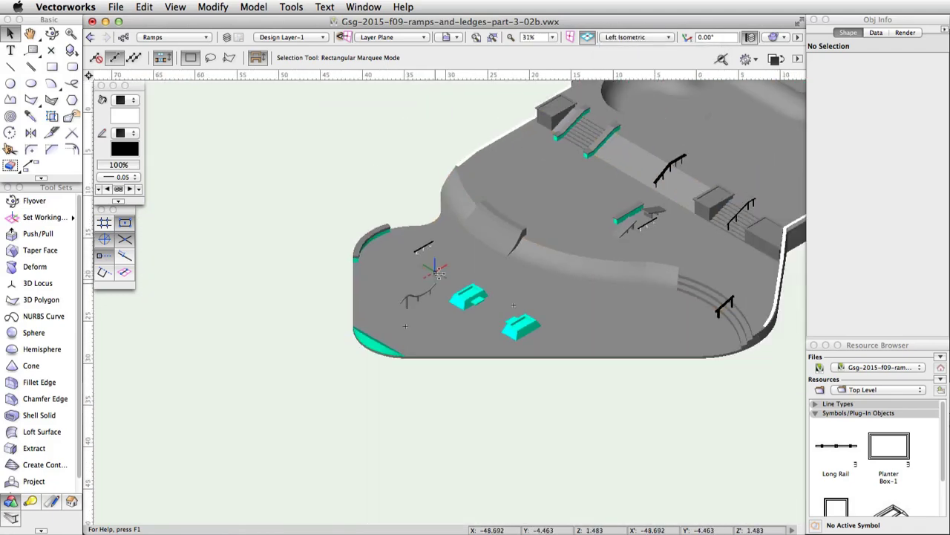
scroll(516, 116, "up", 10)
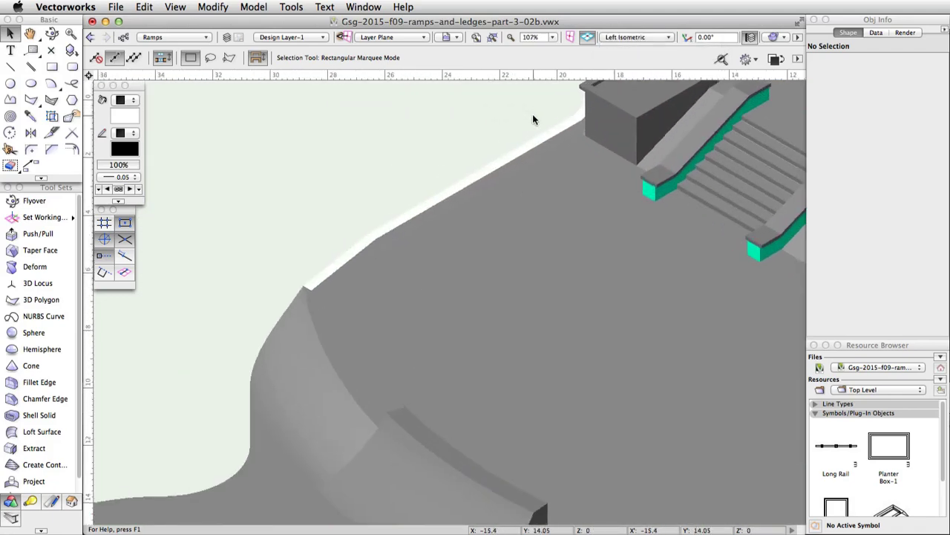
left_click(58, 70)
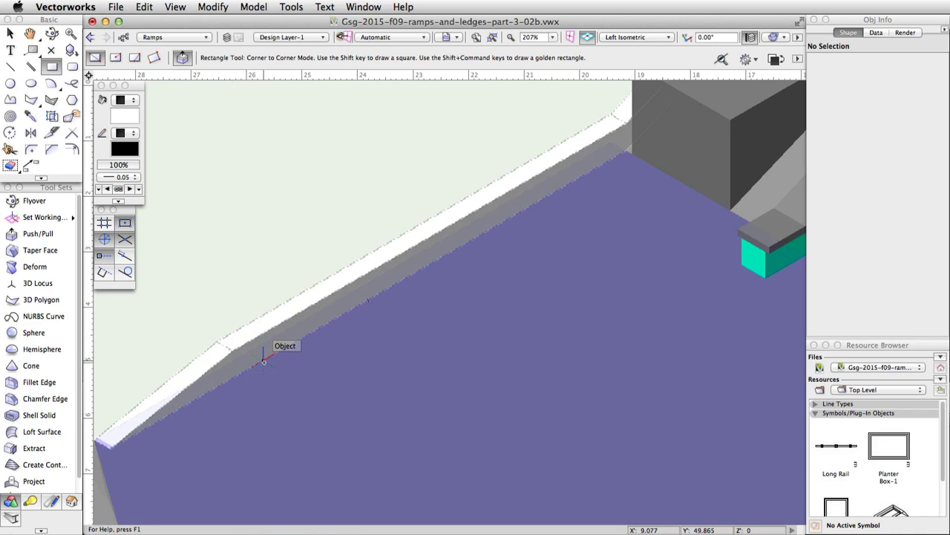
Draw a rectangle at the platform edge with ΔX 7.25 and ΔY -1.5
left_click(307, 335)
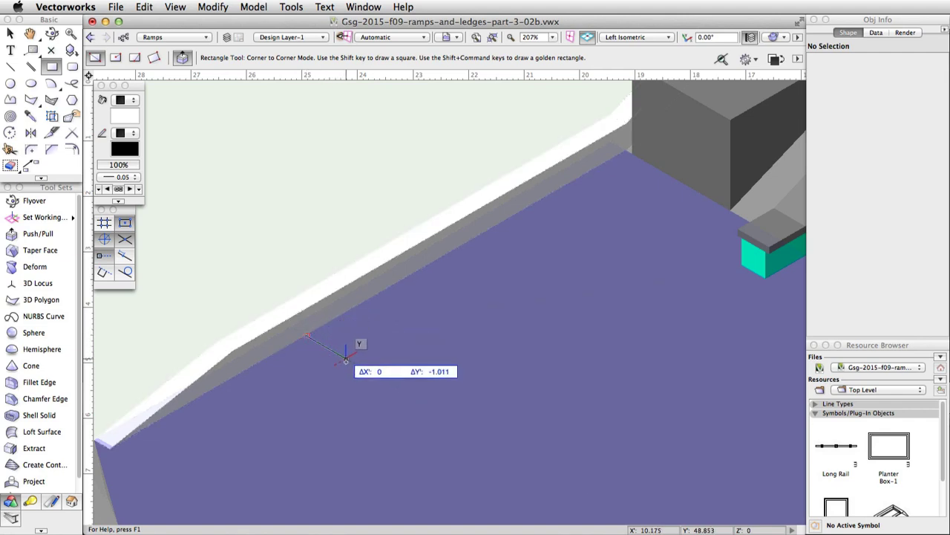
key("Tab")
key("Tab")
key("Tab")
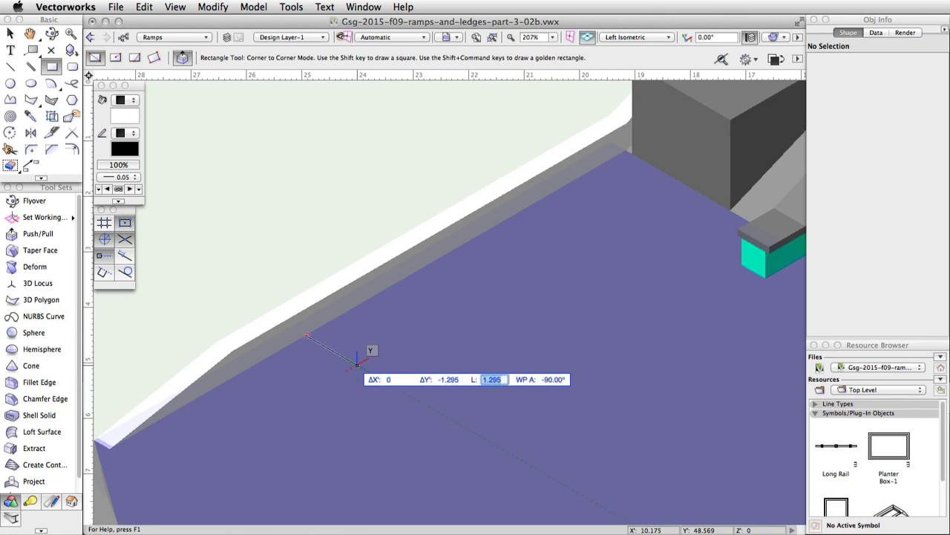
key("shift+Tab")
key("shift+Tab")
type("7.25")
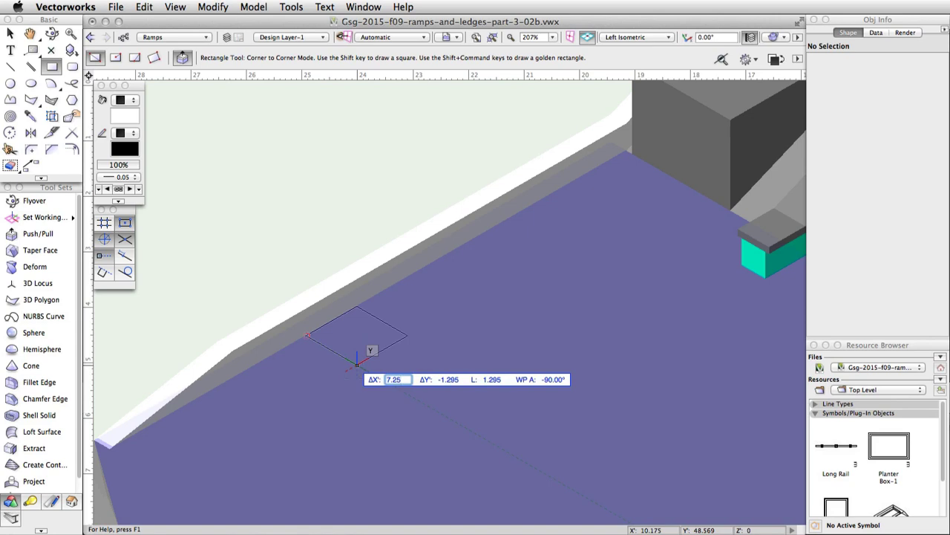
key("Tab")
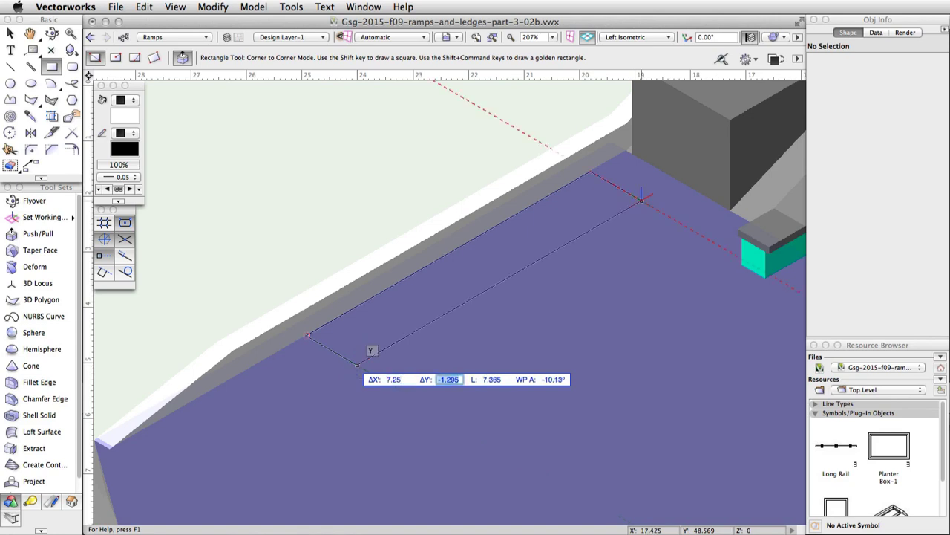
type("-1.5")
key("Tab")
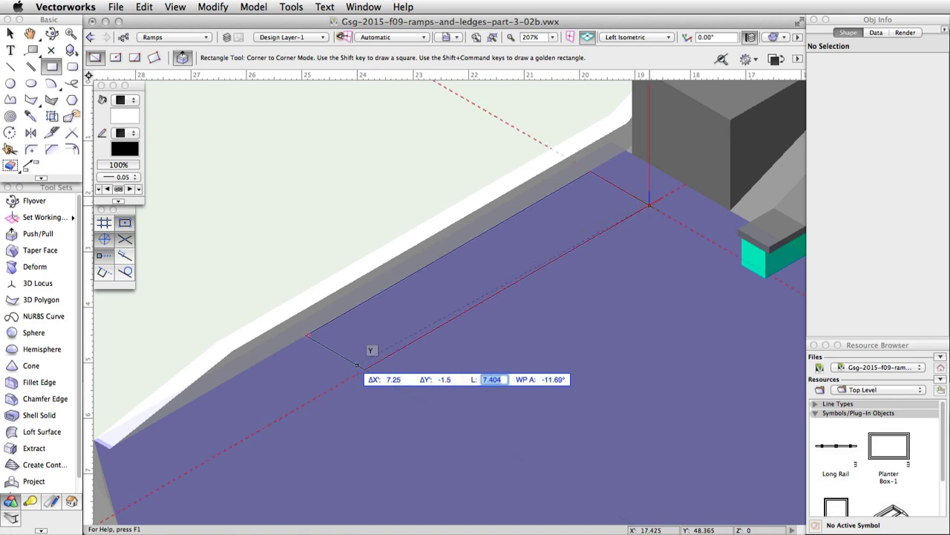
key("Return")
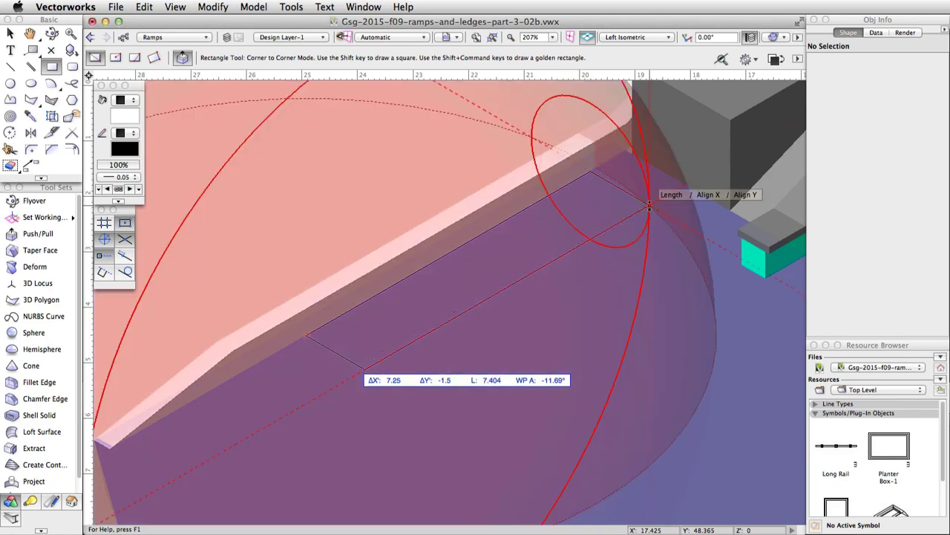
left_click(649, 206)
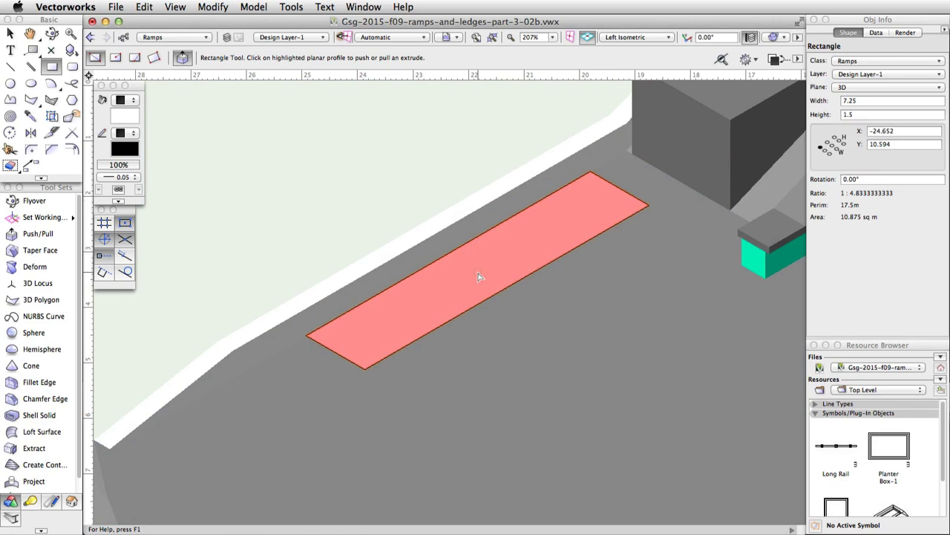
Push/pull the rectangle up 1.25 into a solid box
left_click(479, 276)
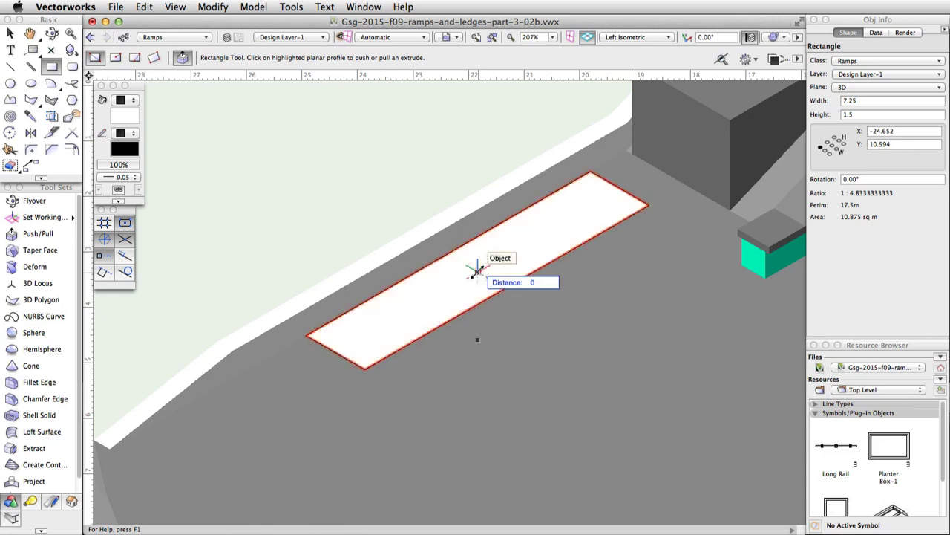
type("1.25")
key("Tab")
left_click(478, 273)
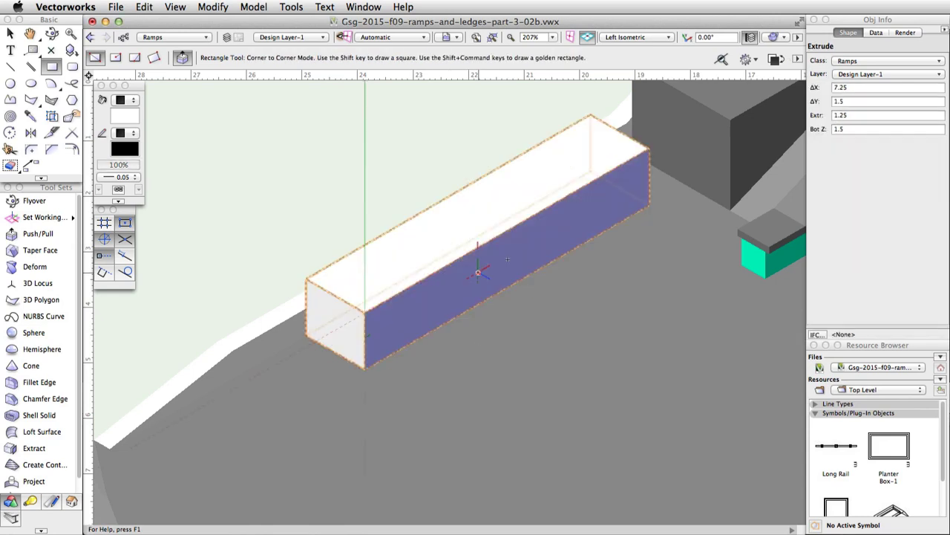
Taper the box's long front face back about its bottom edge into a sloped wedge
left_click(40, 252)
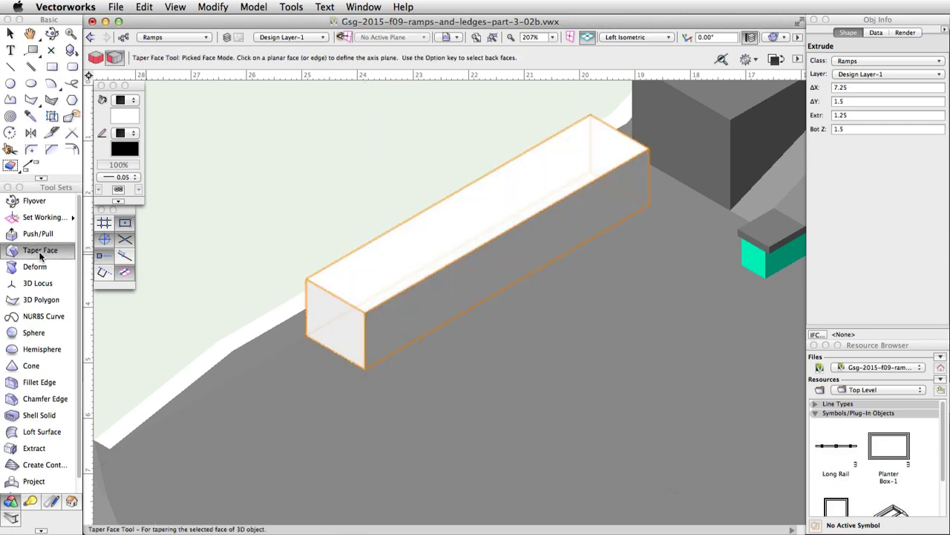
left_click(498, 269)
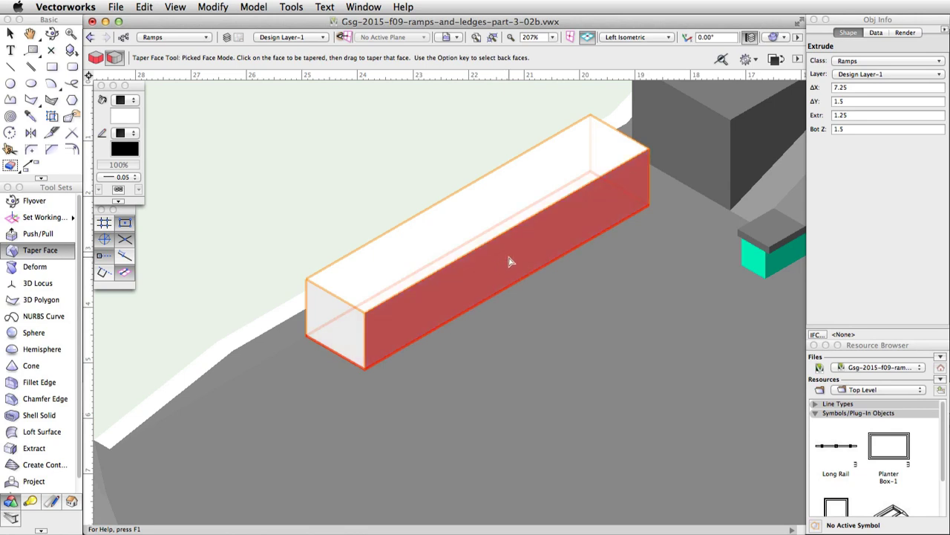
left_click(510, 261)
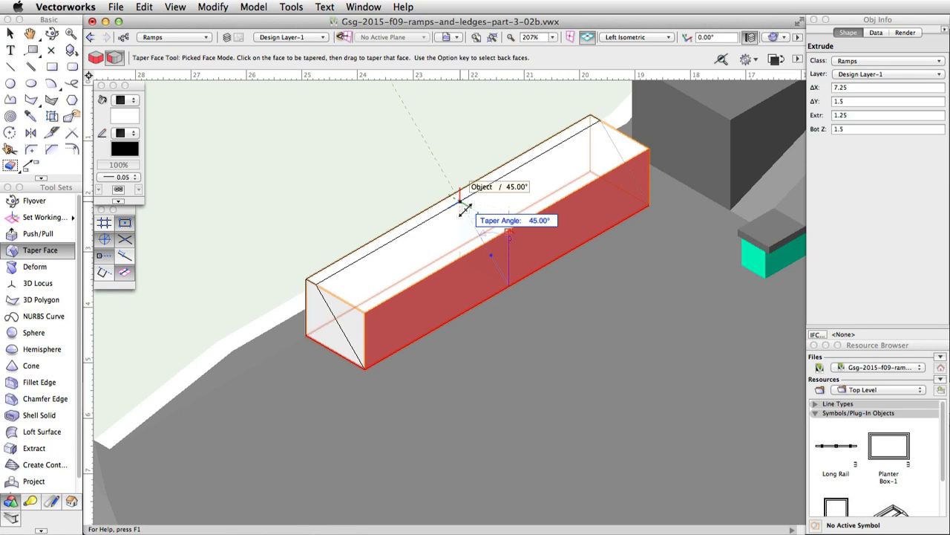
mouse_move(464, 208)
left_mouse_down()
mouse_move(488, 222)
mouse_move(471, 212)
left_mouse_up()
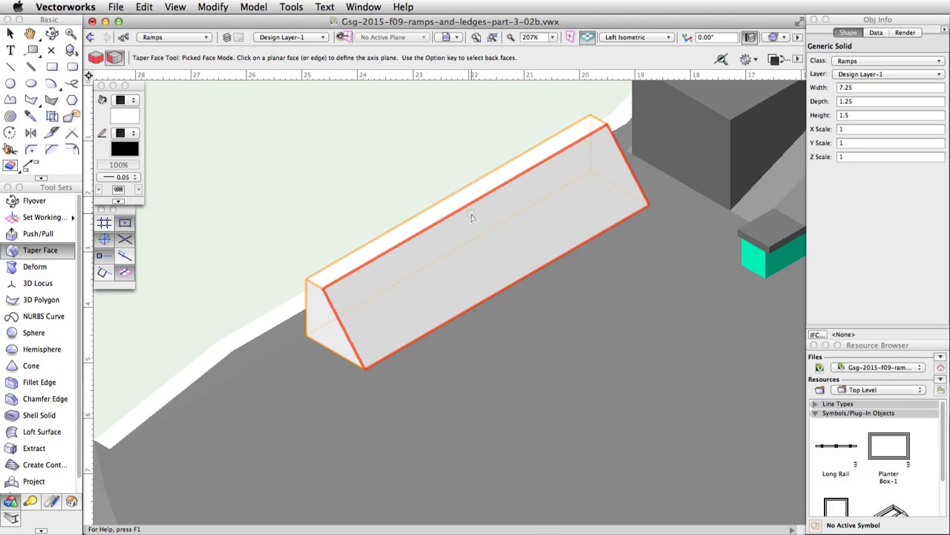
left_click(371, 336)
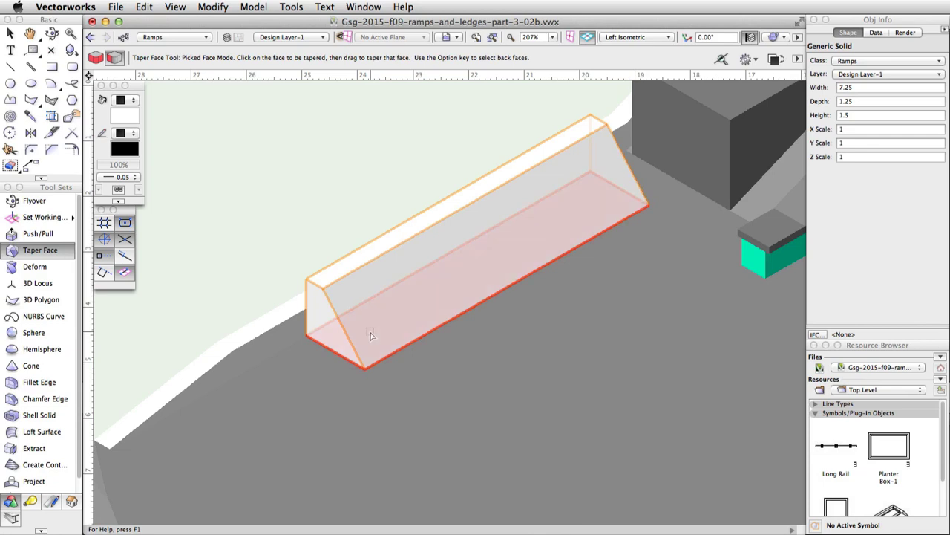
Taper the wedge's left end face at a 60° angle
left_click(327, 329)
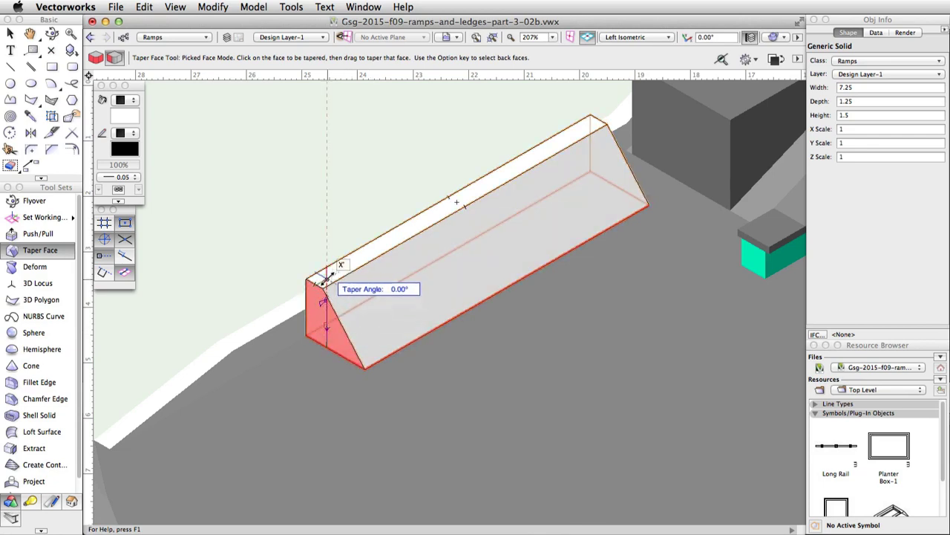
key("Tab")
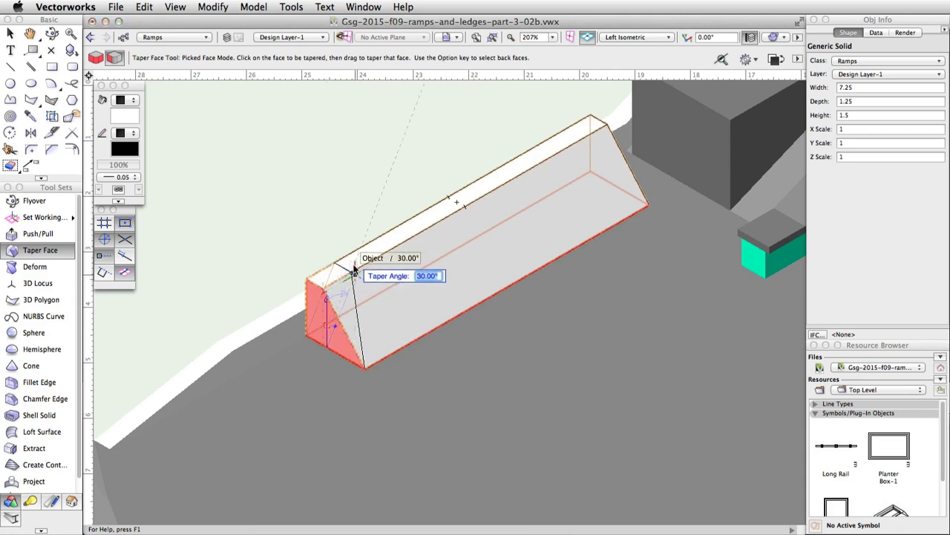
type("60")
key("Tab")
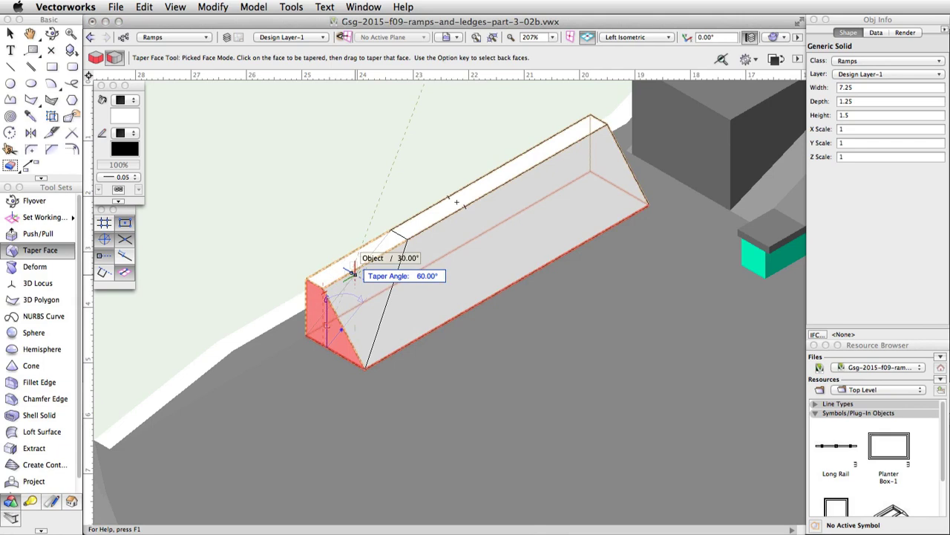
key("Return")
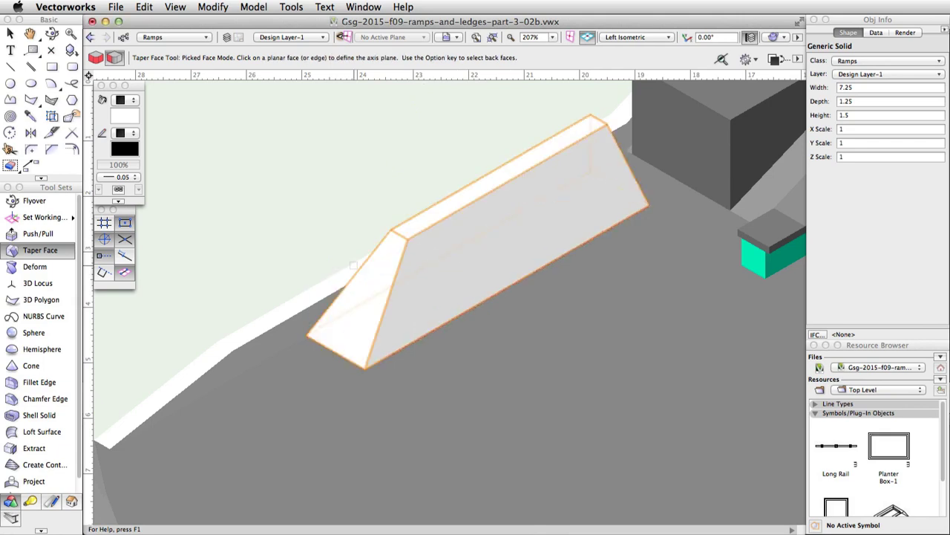
Taper the right end face at 60° and fill the ledge teal
left_click(540, 250)
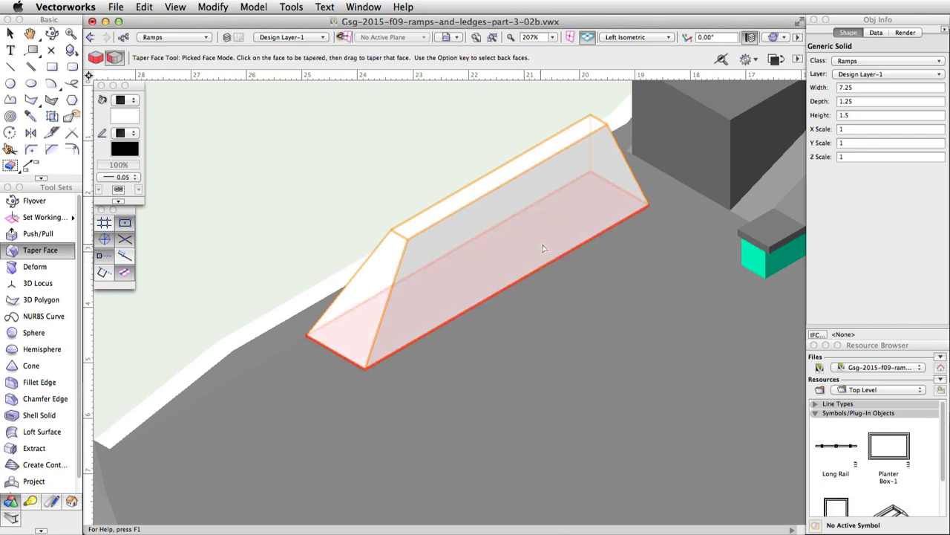
left_click(605, 165)
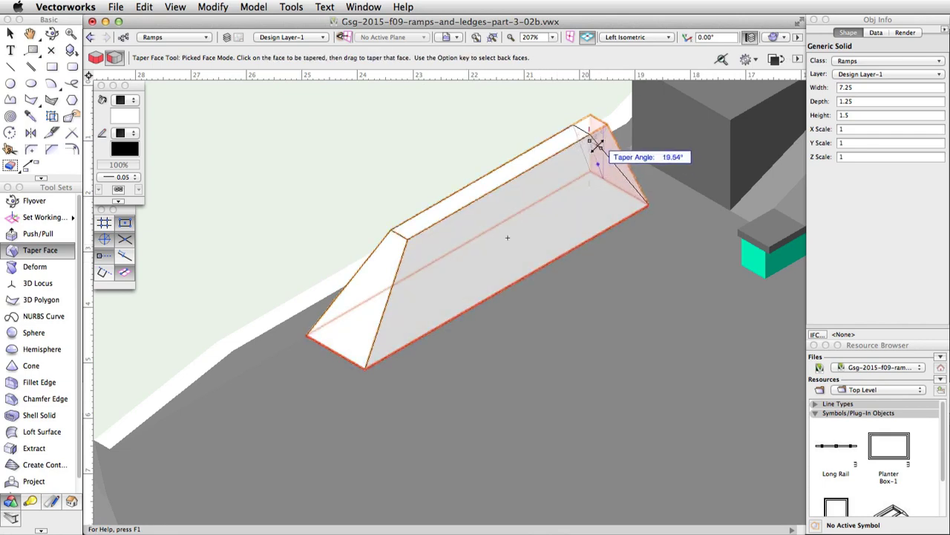
key("Tab")
type("60")
key("Tab")
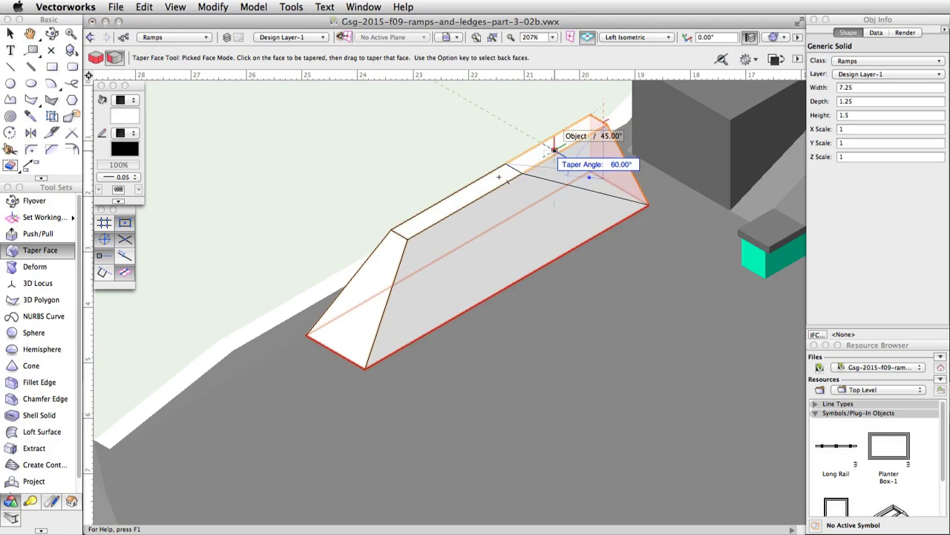
key("Return")
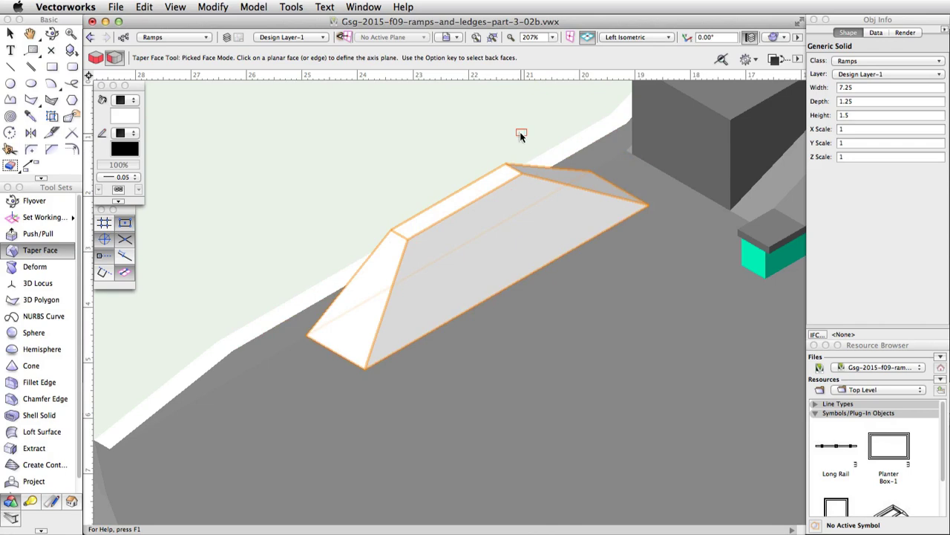
left_click(124, 111)
left_click(159, 189)
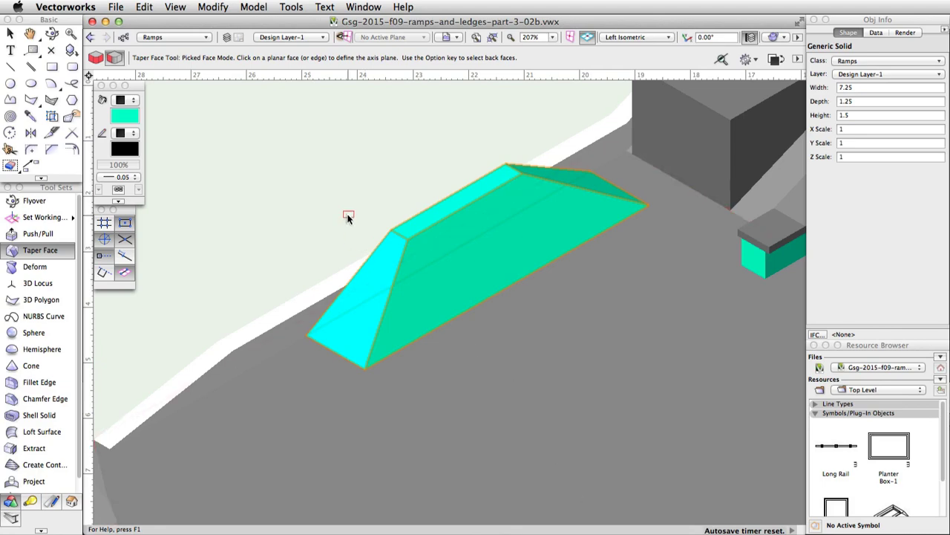
Zoom out to the whole skatepark, then zoom in near the bowl floor's near edge
scroll(347, 212, "down", 2)
scroll(323, 176, "down", 5)
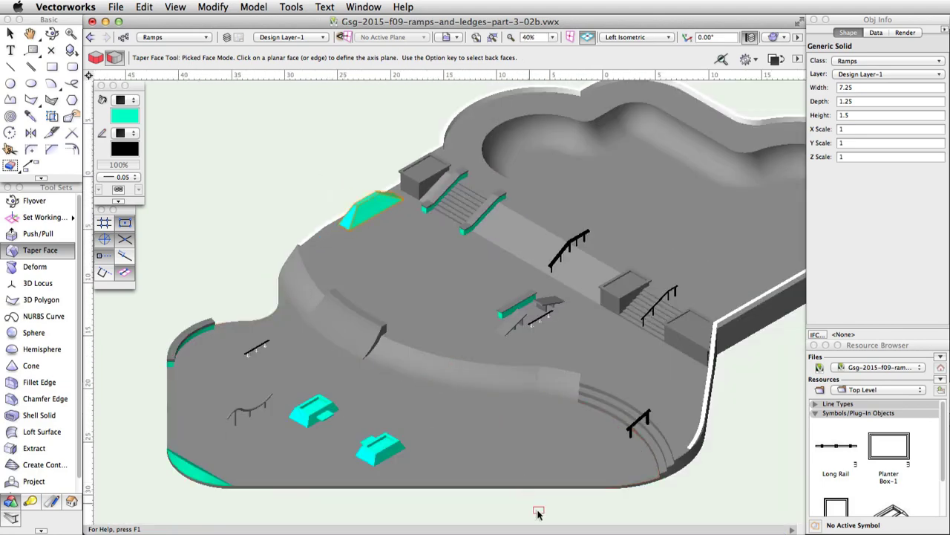
scroll(536, 509, "up", 6)
scroll(579, 475, "down", 3)
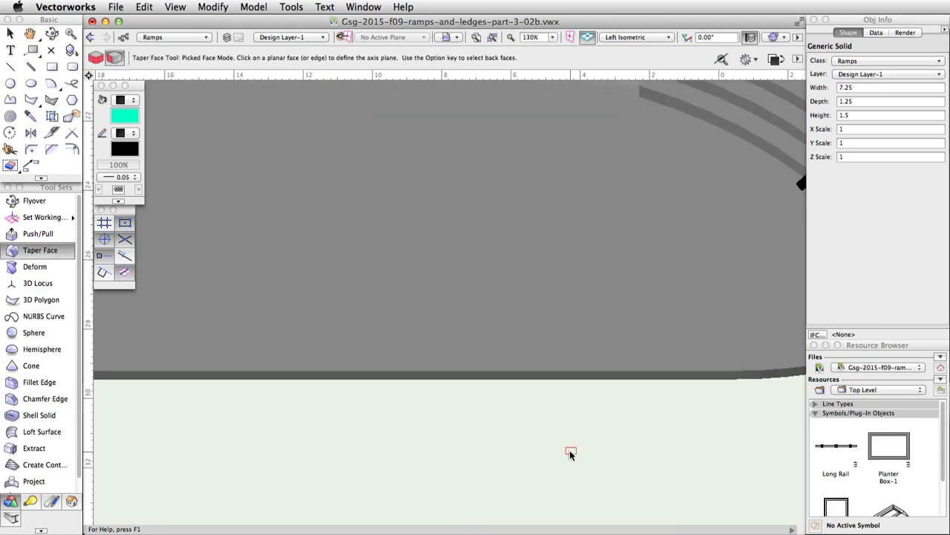
Draw a Three Point Rotated rectangle on the floor edge, sides 6.75 and 3.25
left_click(58, 67)
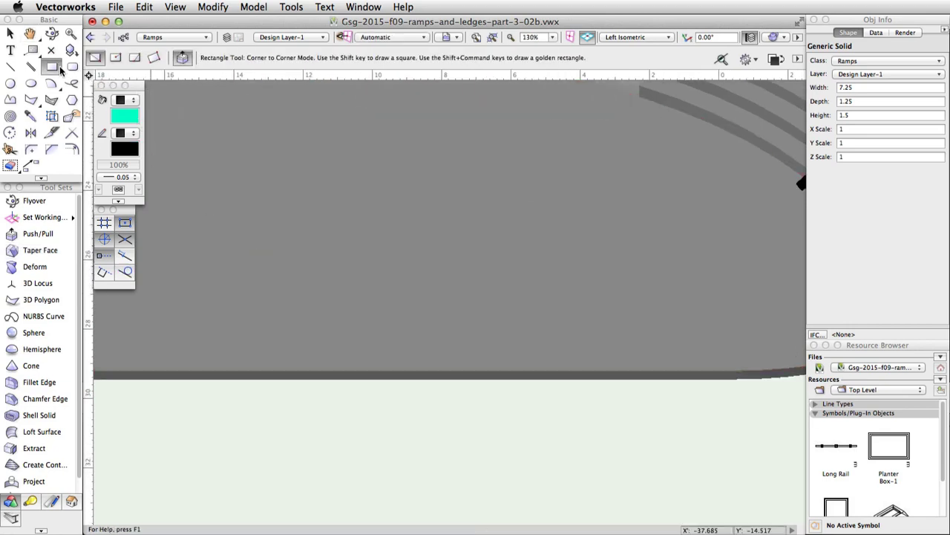
left_click(153, 58)
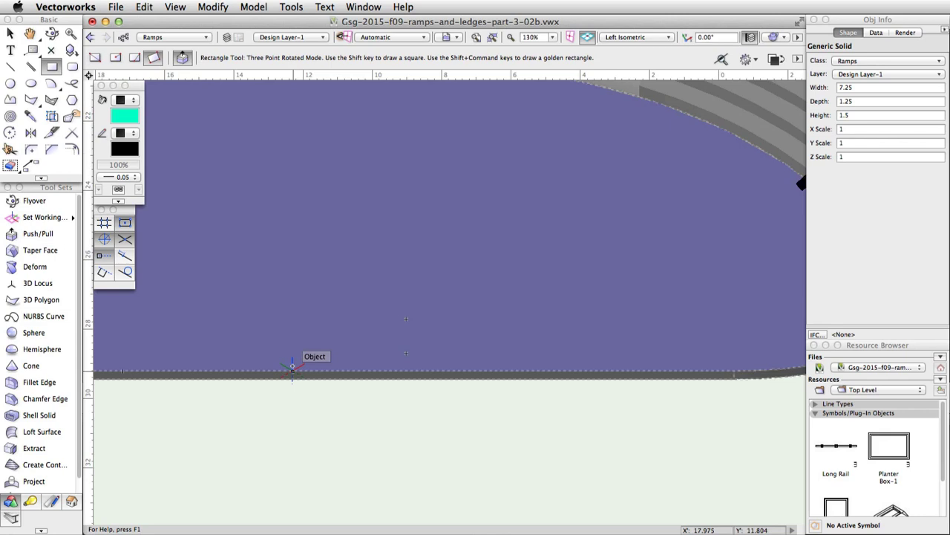
left_click(292, 365)
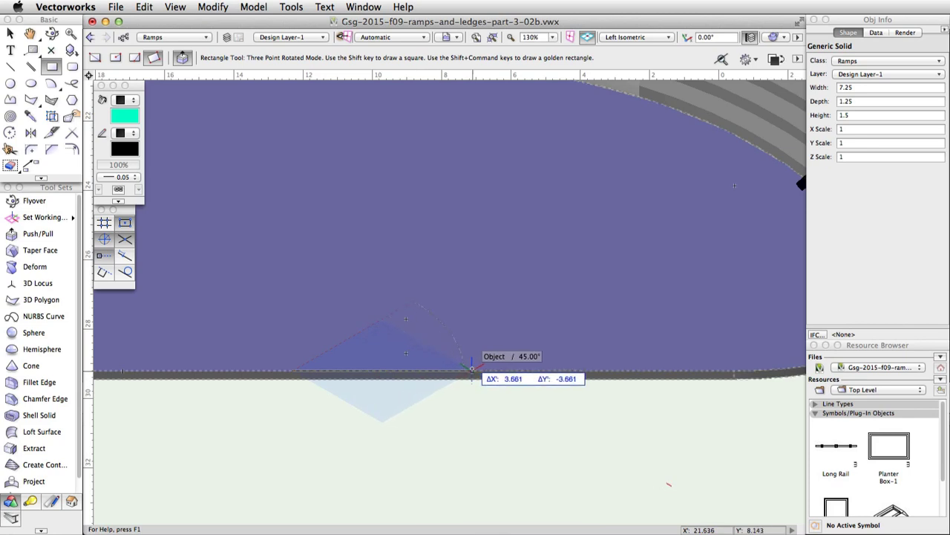
key("Tab")
key("Tab")
key("Tab")
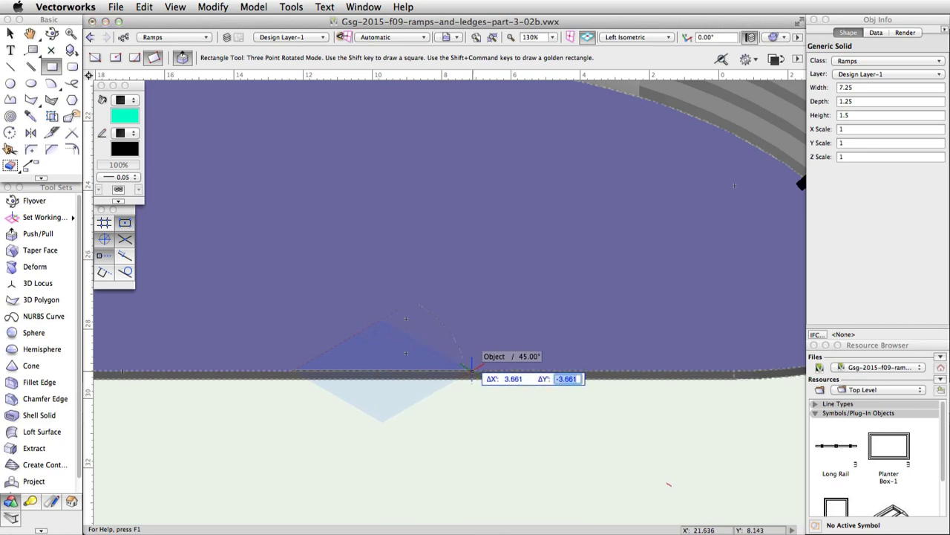
type("6.75")
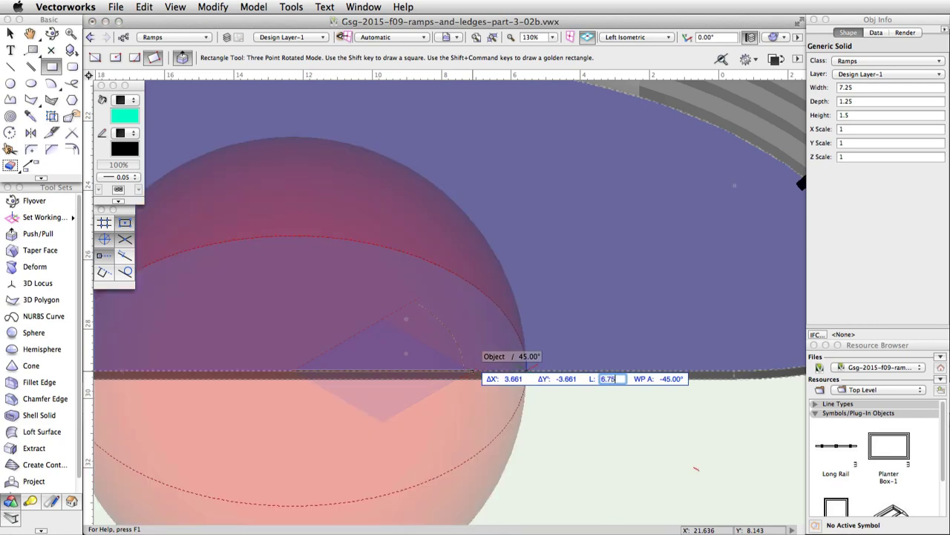
key("Tab")
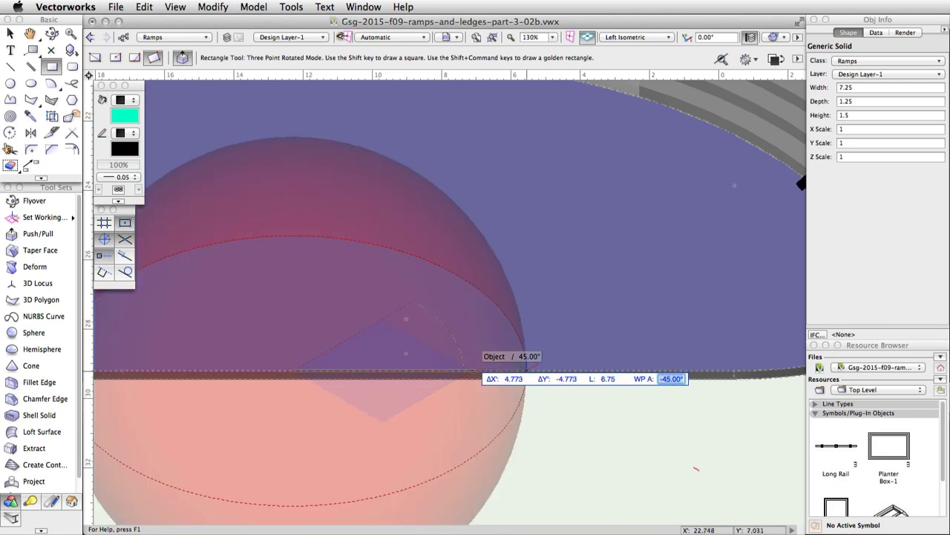
key("Return")
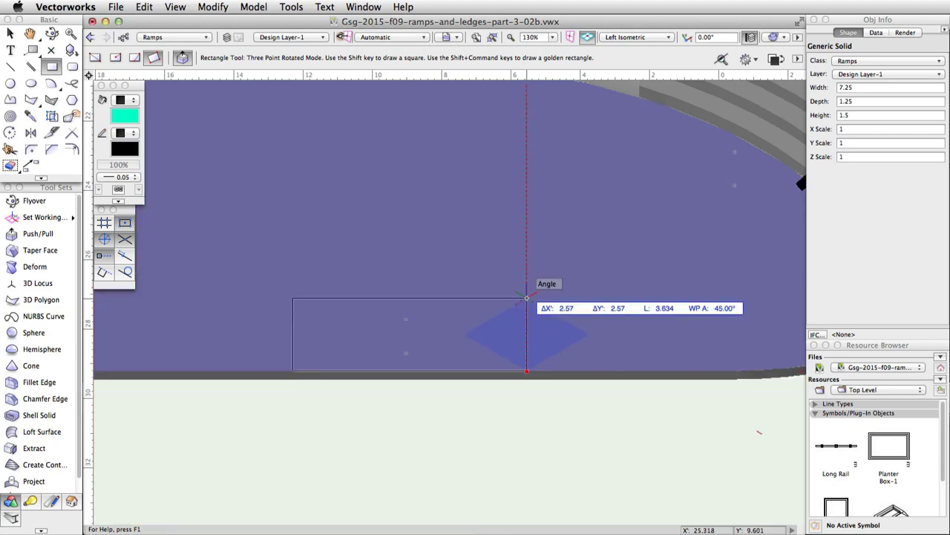
key("Tab")
key("Tab")
key("Tab")
type("3.7")
key("Tab")
key("Tab")
key("Tab")
key("Tab")
type("3.25")
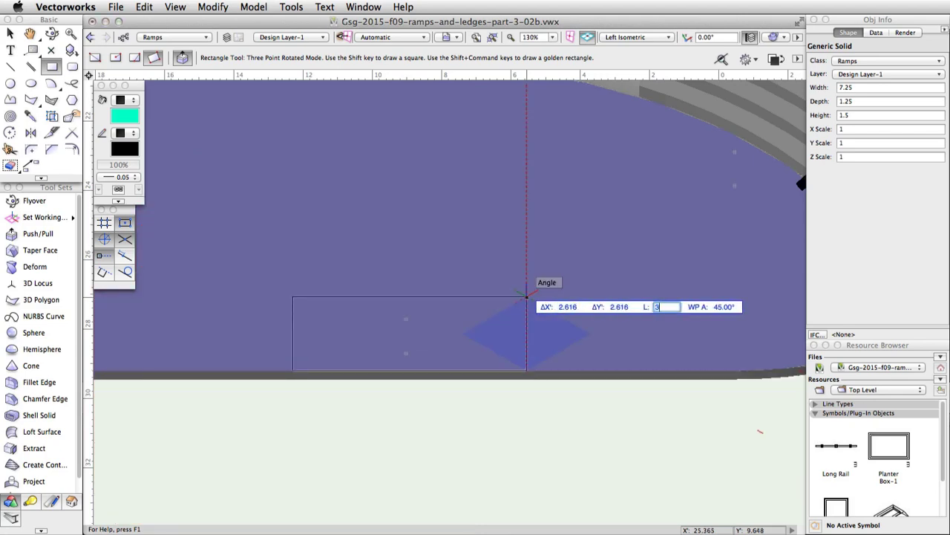
key("Tab")
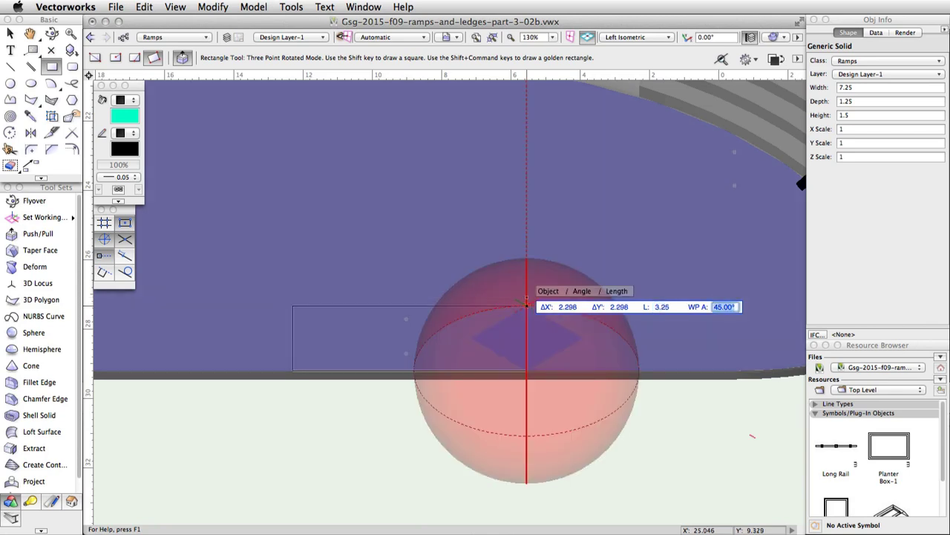
key("Return")
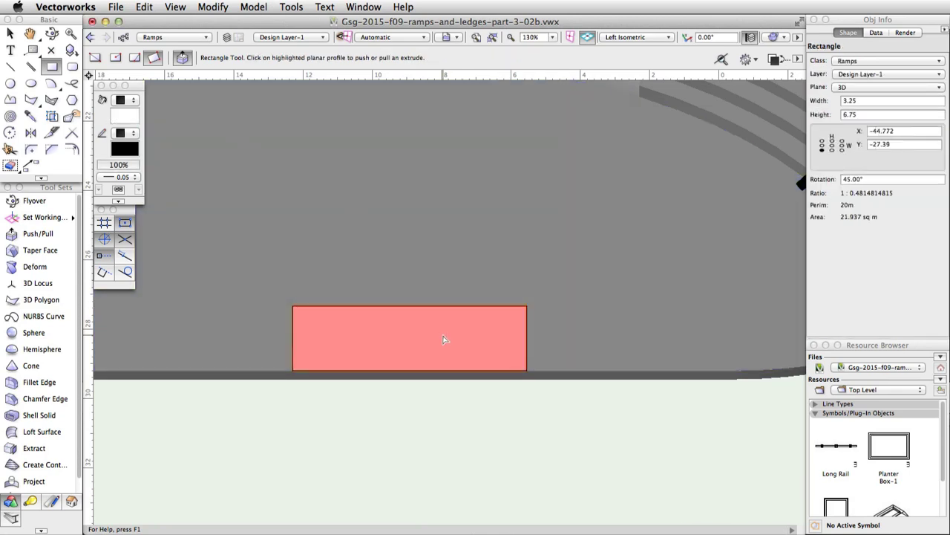
Push/pull the rectangle up 0.85 into a block
left_click(444, 340)
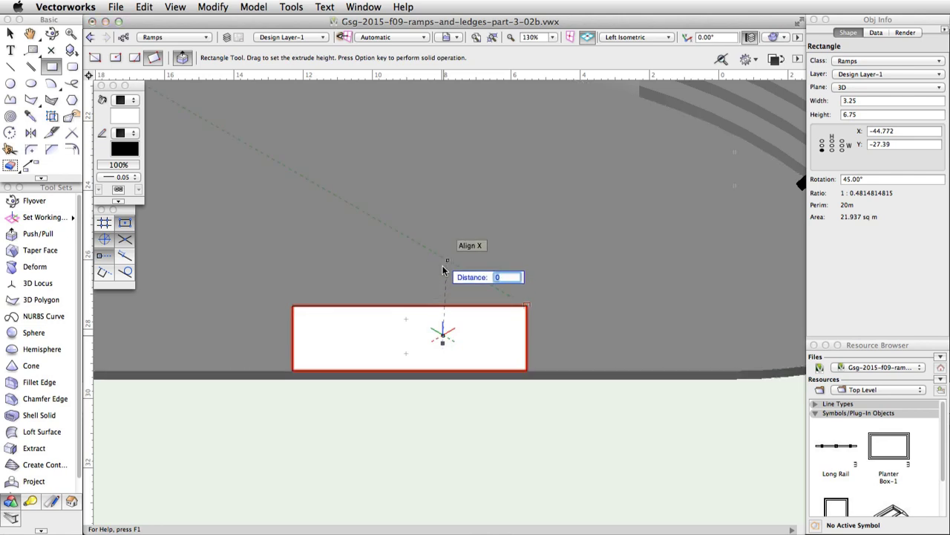
type("0.85")
key("Return")
Taper the block with Taper Solid at a 0.3 ratio, centred at its middle
left_click(37, 250)
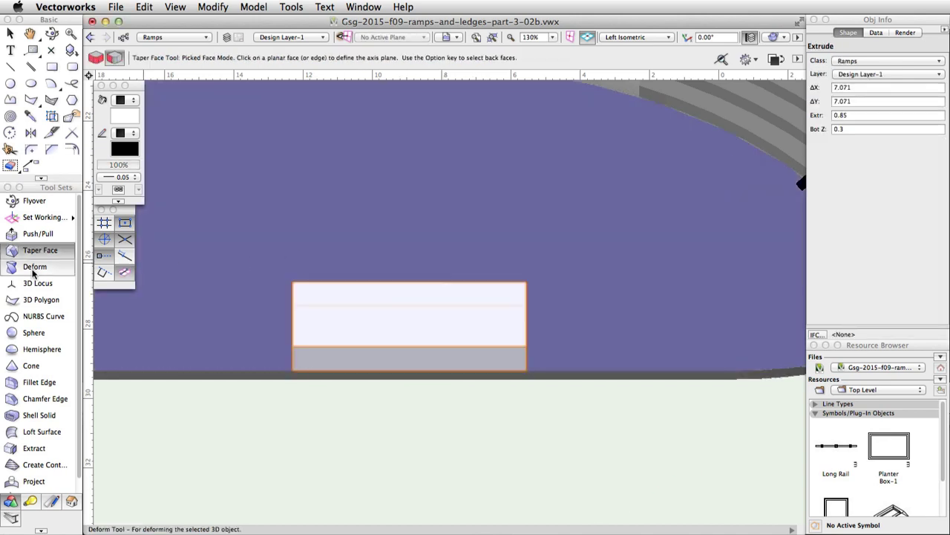
left_click(34, 266)
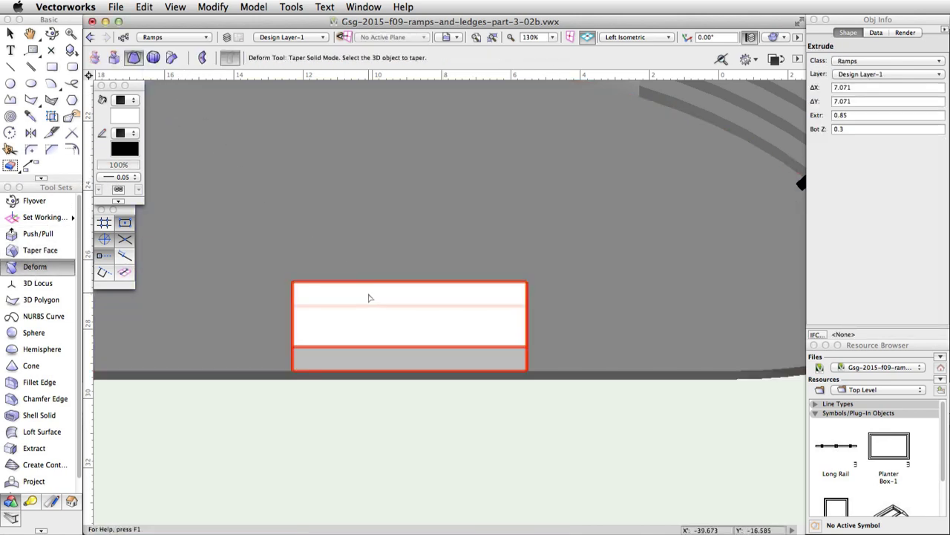
left_click(399, 326)
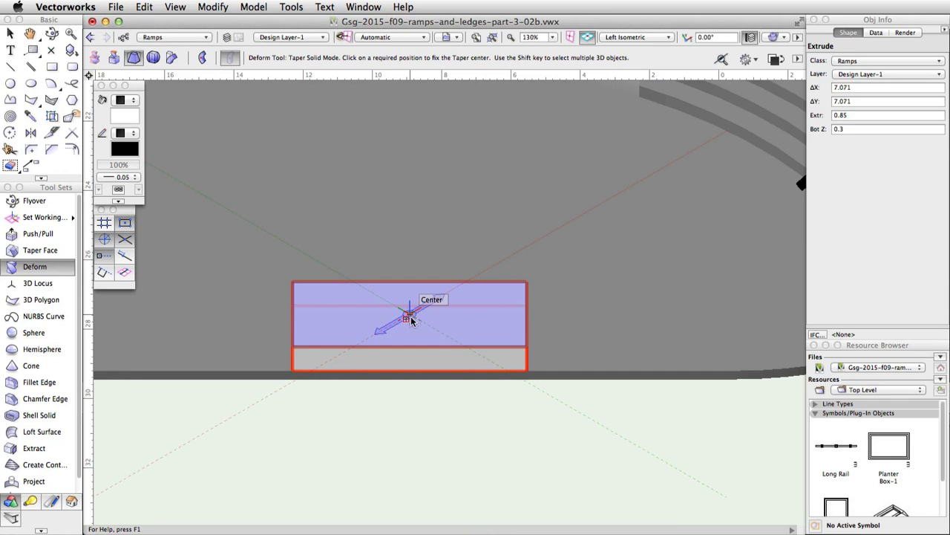
left_click(409, 317)
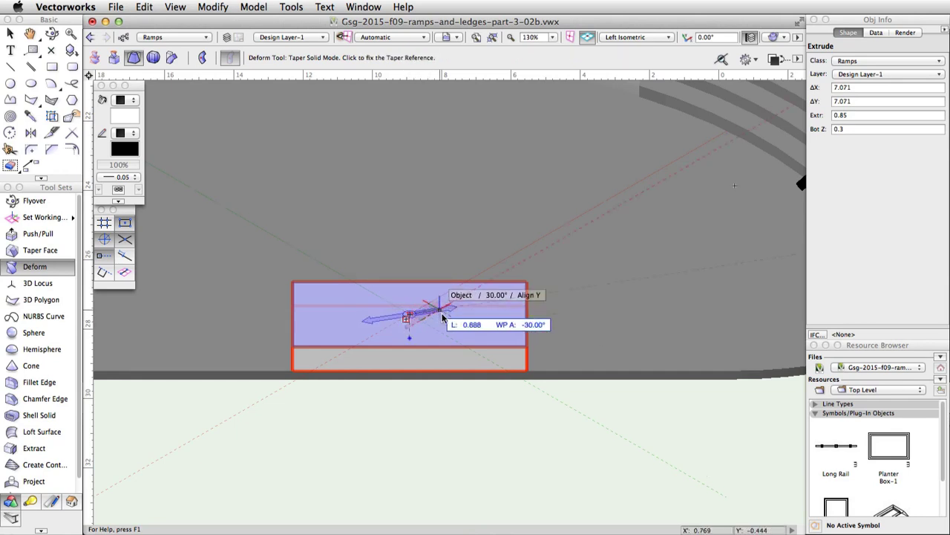
left_click(525, 316)
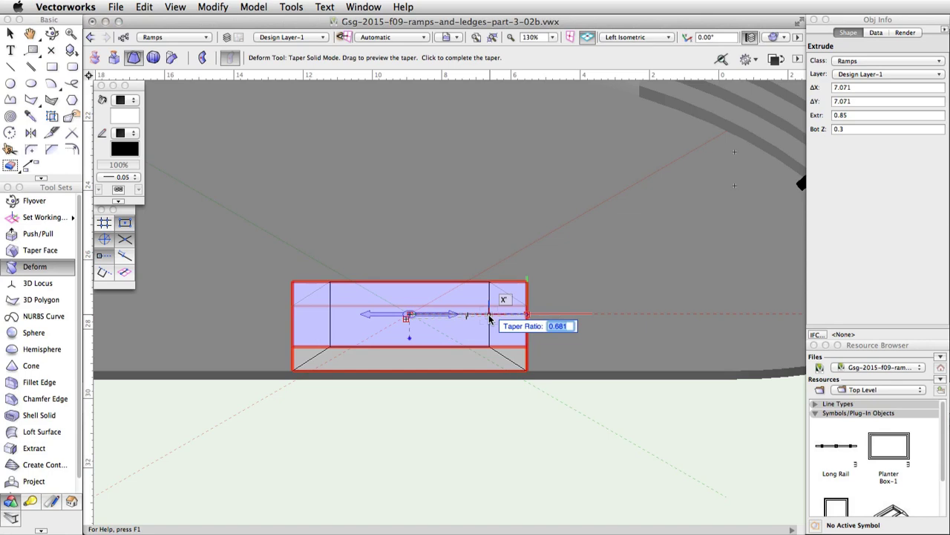
type("0.3")
key("Return")
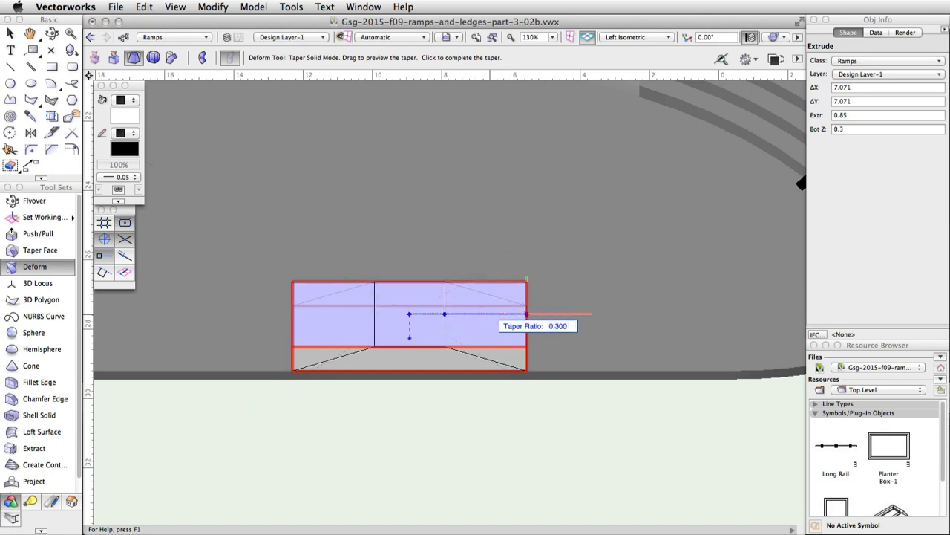
left_click(489, 314)
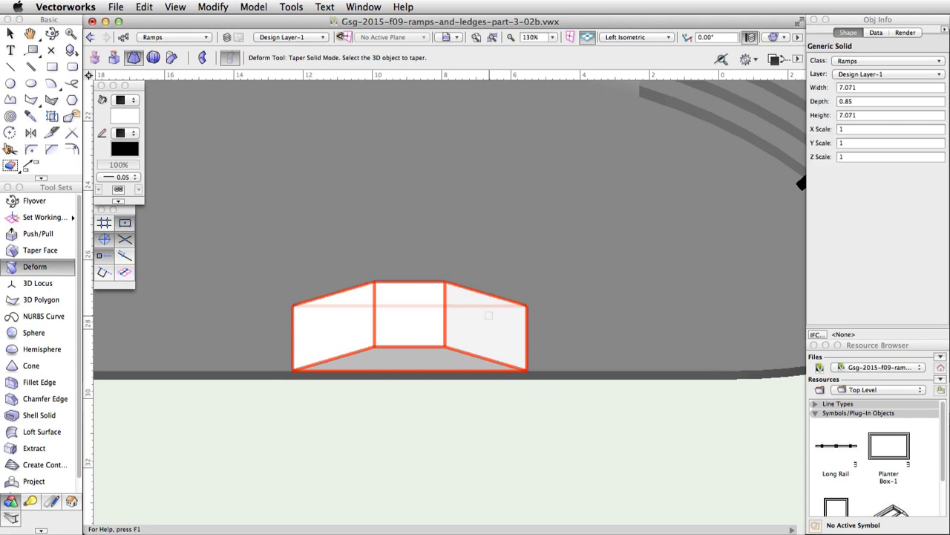
left_click(620, 37)
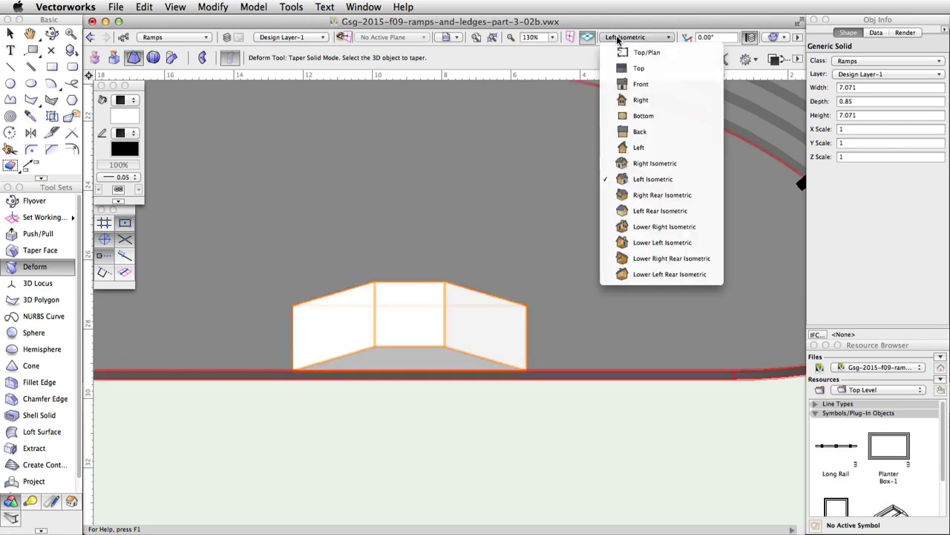
In Top/Plan, draw a thin rotated rectangle along the ledge's back edge, offset -0.15
left_click(624, 53)
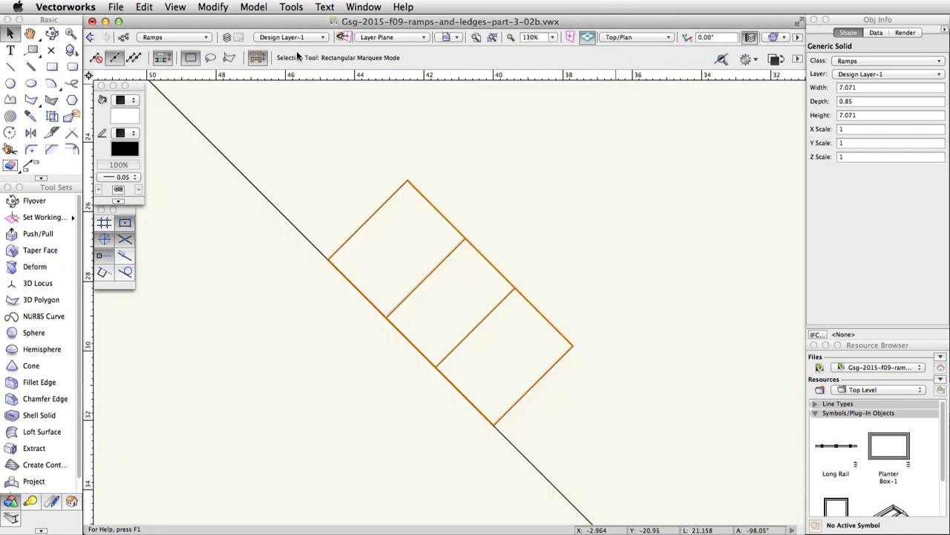
left_click(51, 66)
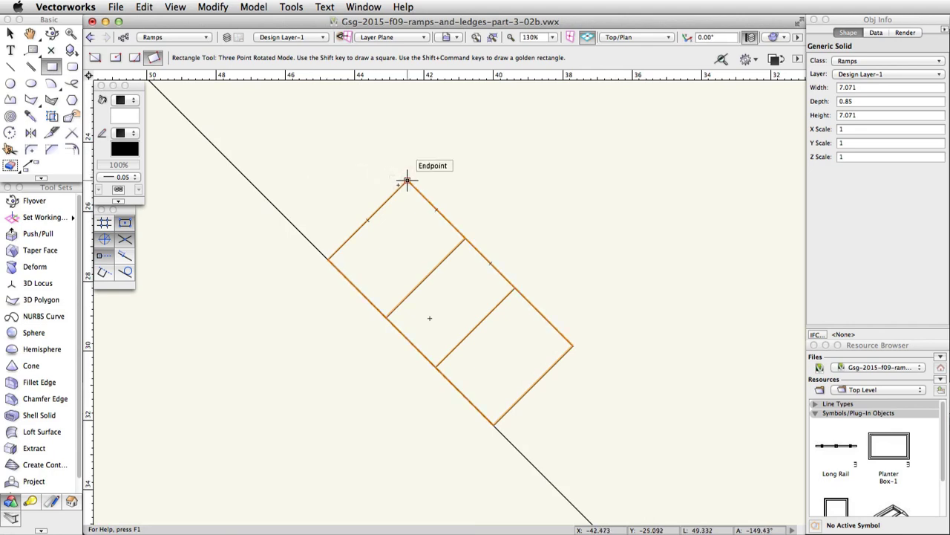
left_click(390, 197)
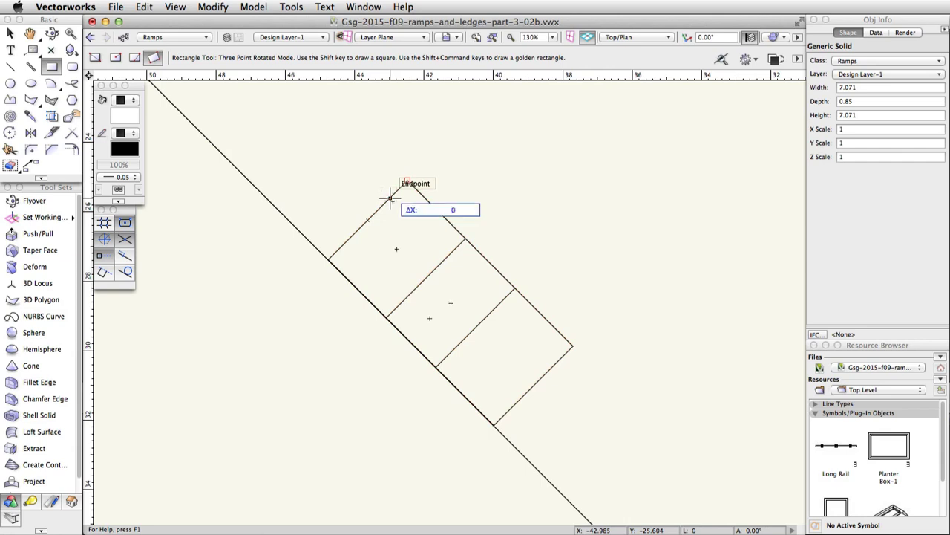
left_click(555, 363)
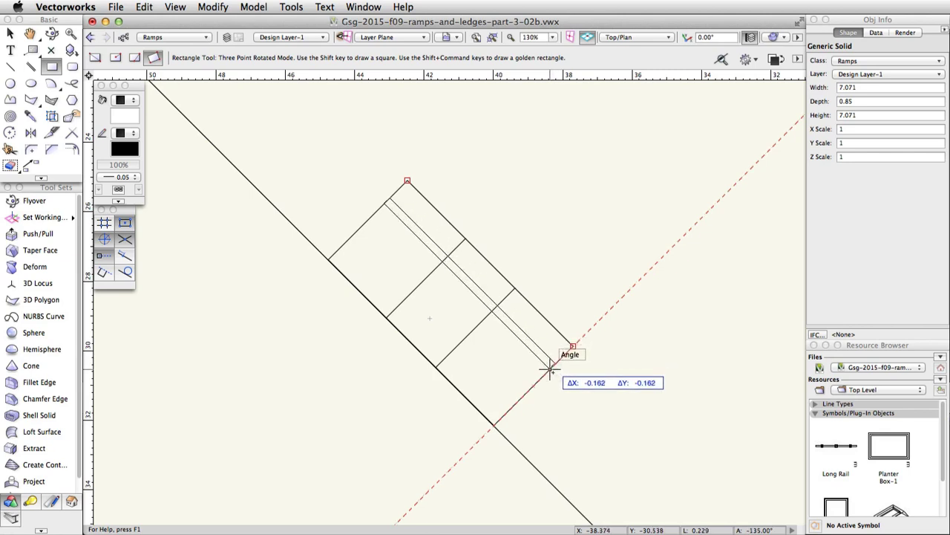
key("Tab")
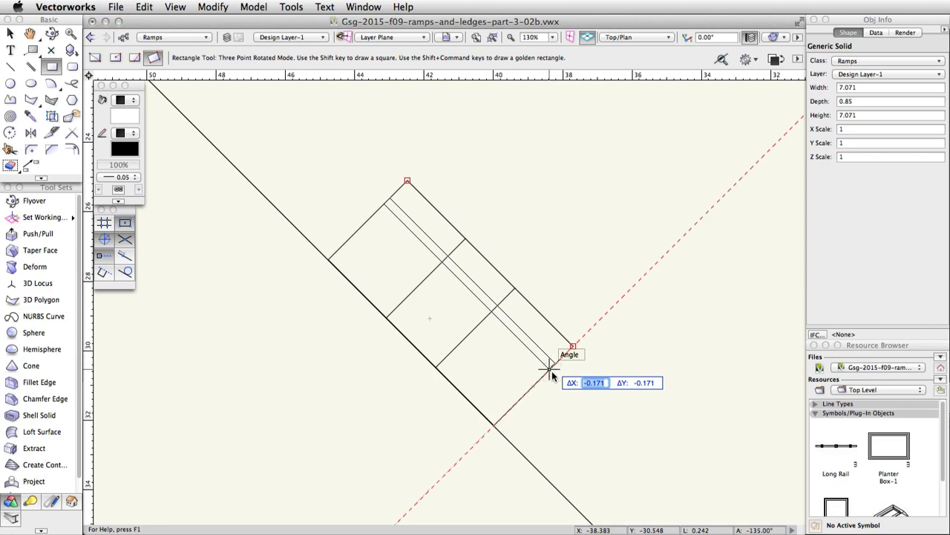
type("-0.15")
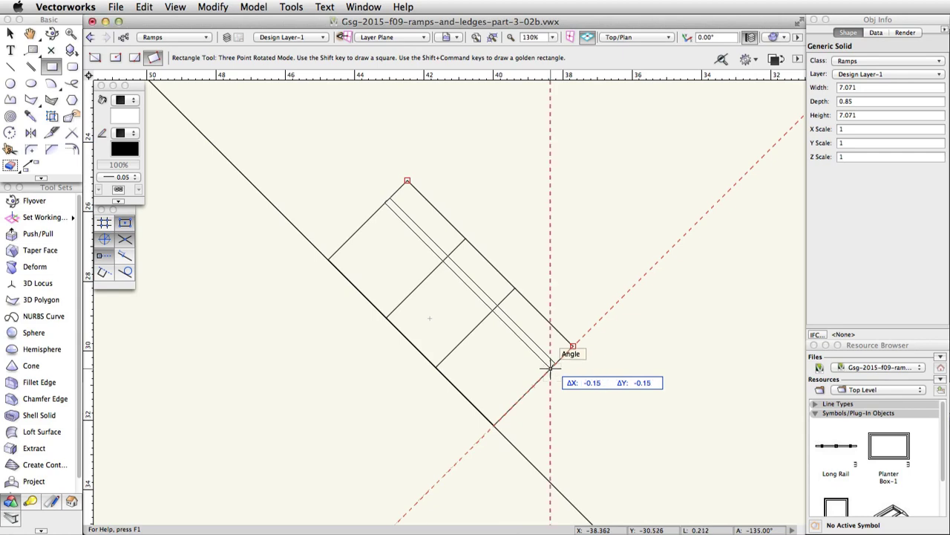
key("Return")
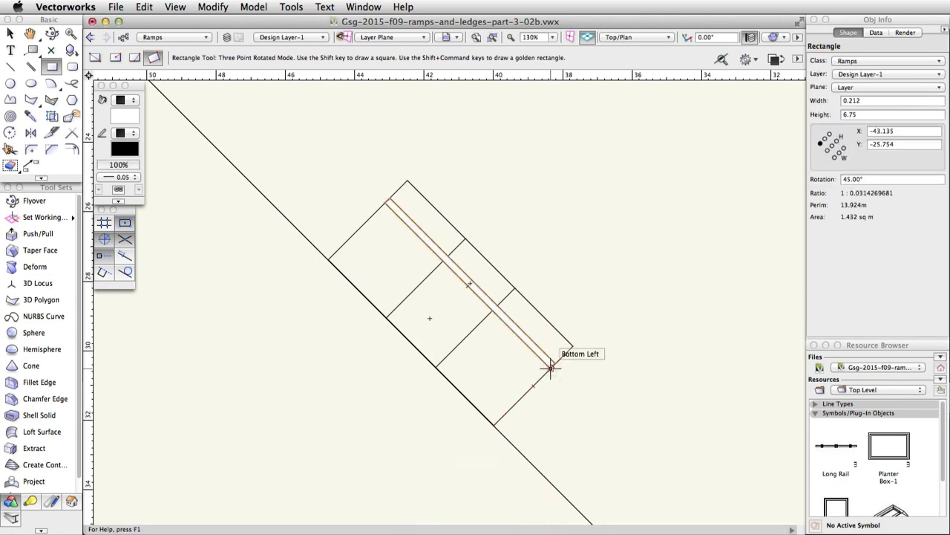
Extrude the thin strip 1.5 high and return to Left Isometric
left_click(242, 8)
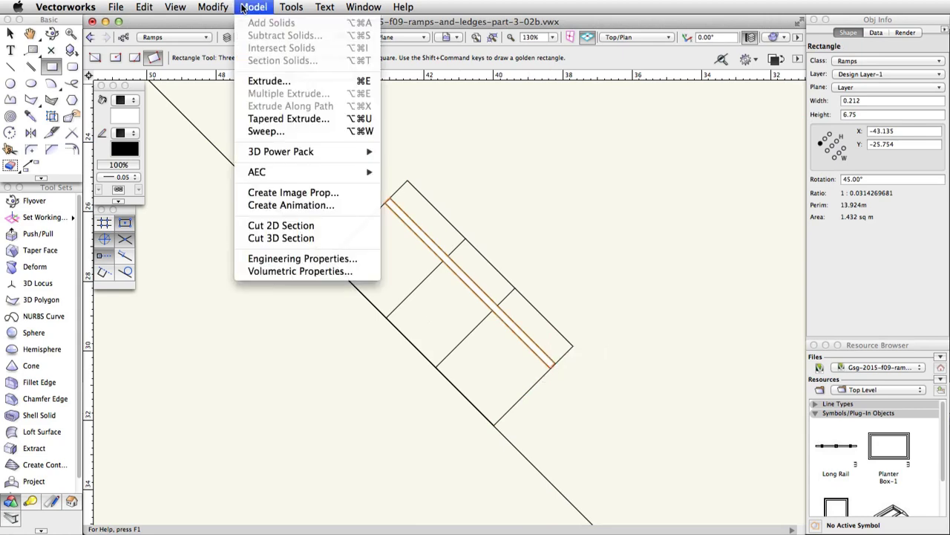
left_click(267, 79)
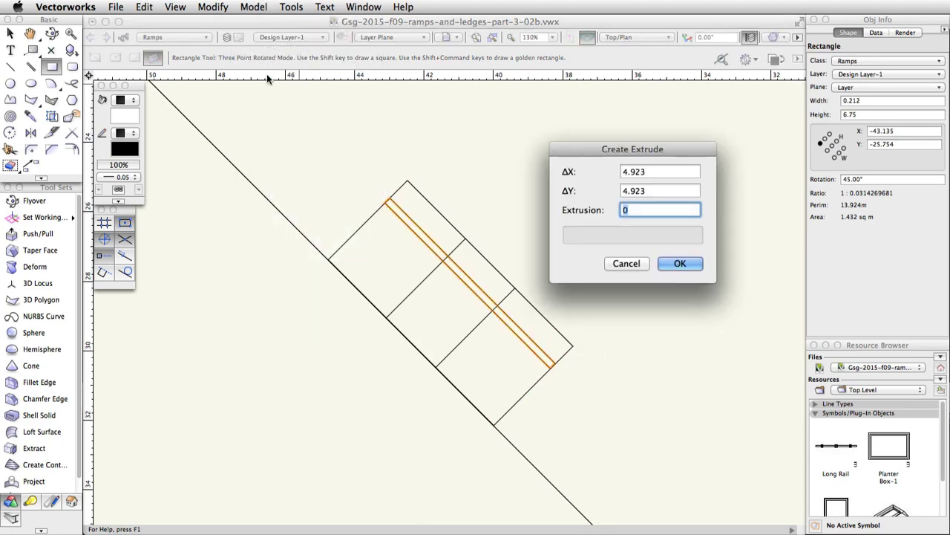
type("1.5")
key("Return")
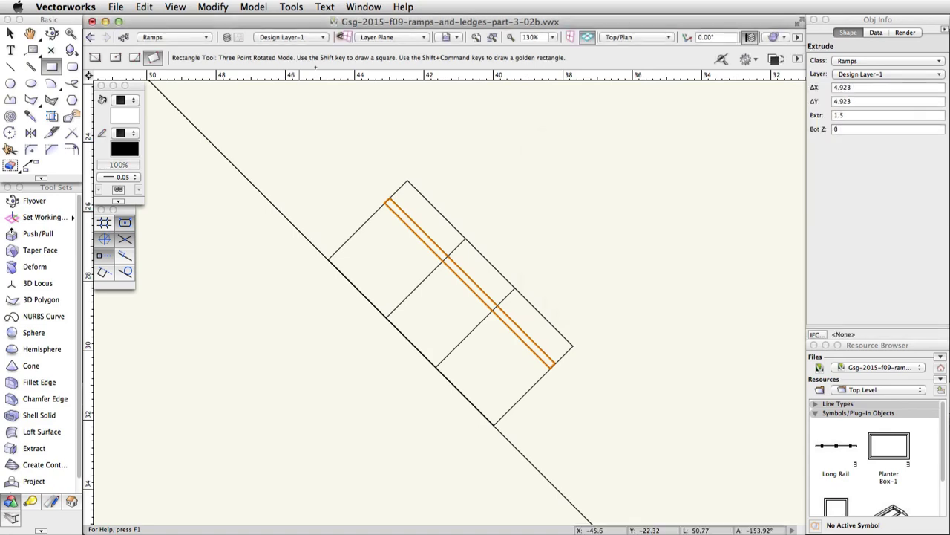
left_click(627, 38)
left_click(651, 180)
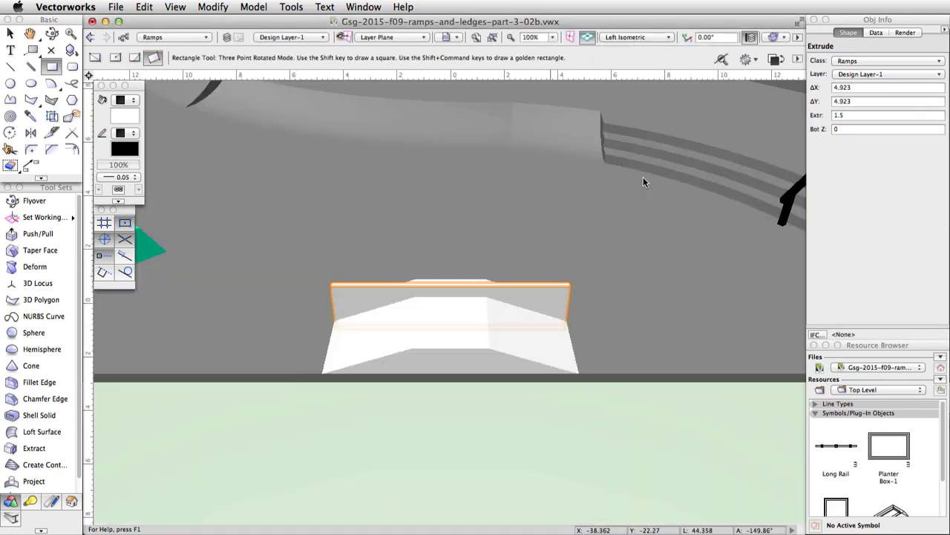
Draw two sloping lines across the backing wall's face, from its top edge down to each end
left_click(11, 66)
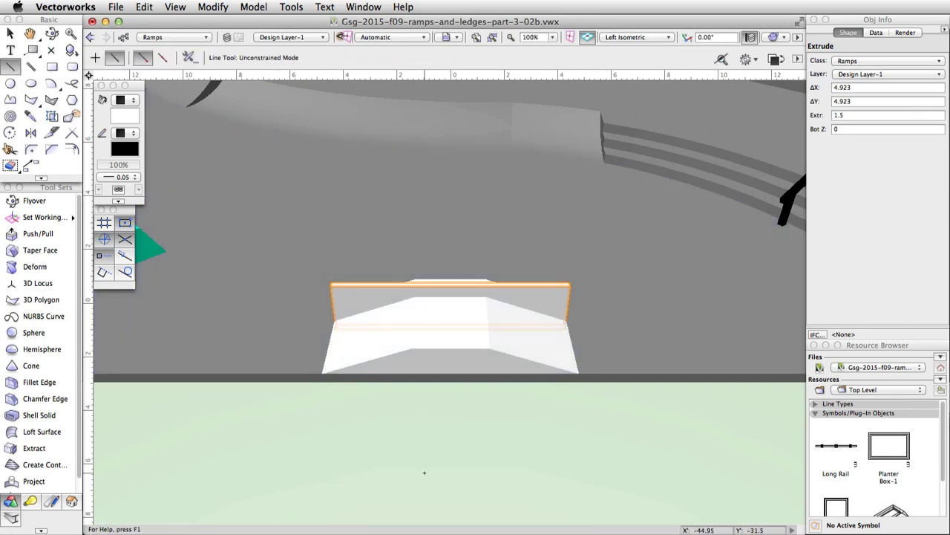
scroll(457, 412, "up", 3)
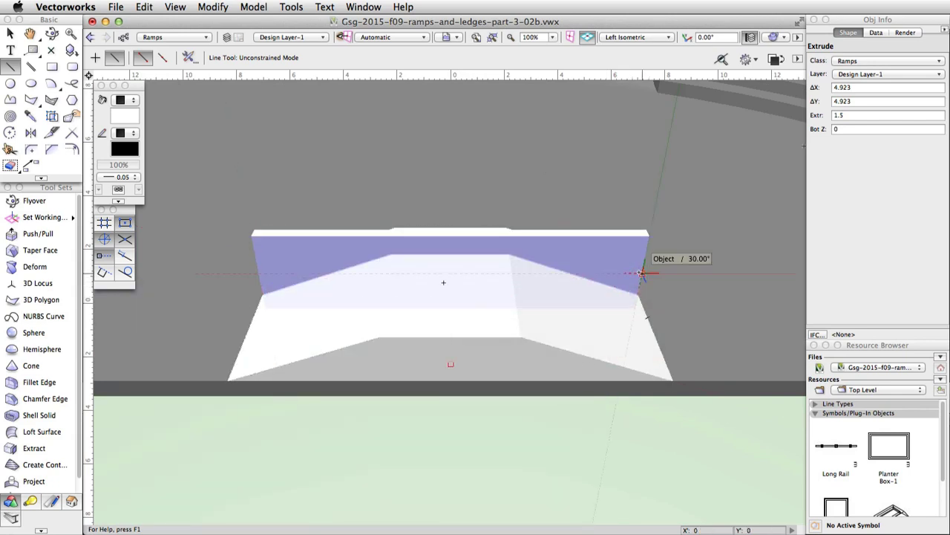
left_click(641, 273)
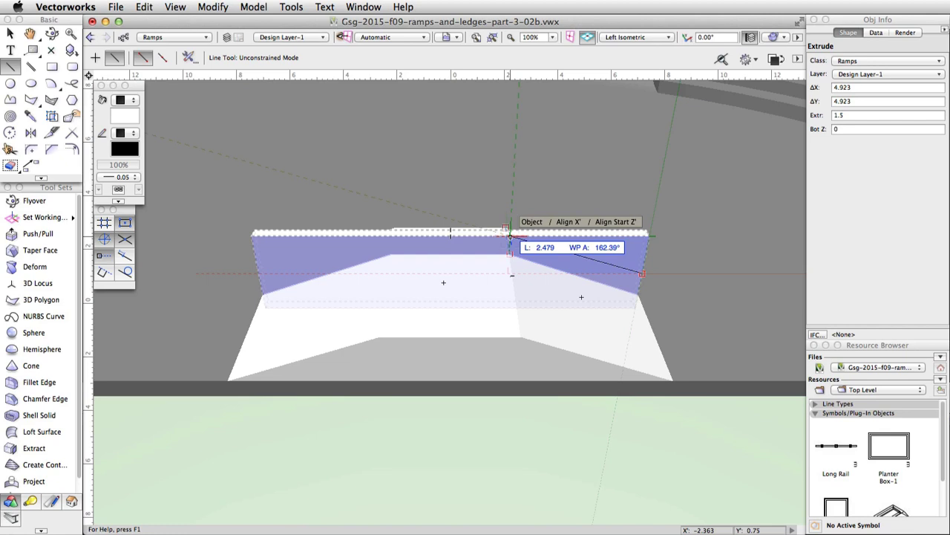
left_click(510, 236)
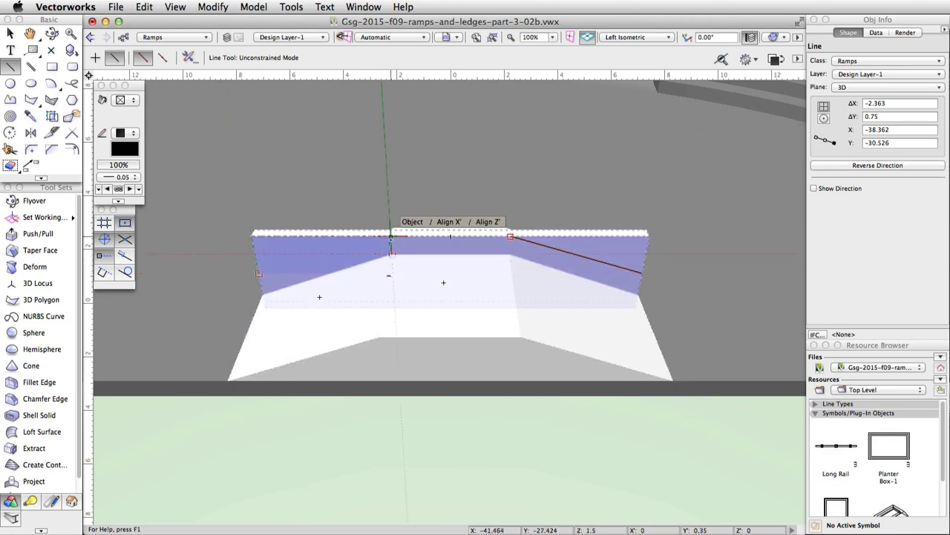
left_click(391, 237)
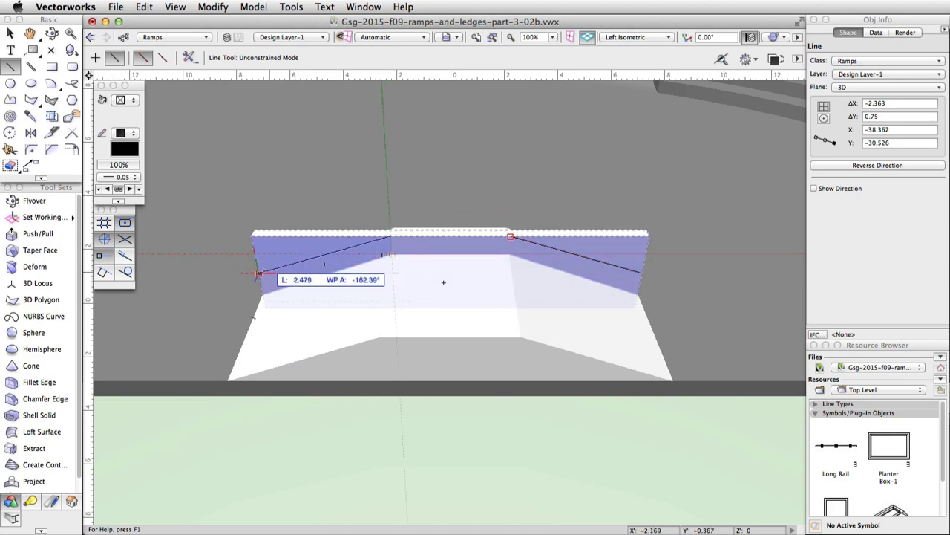
left_click(258, 274)
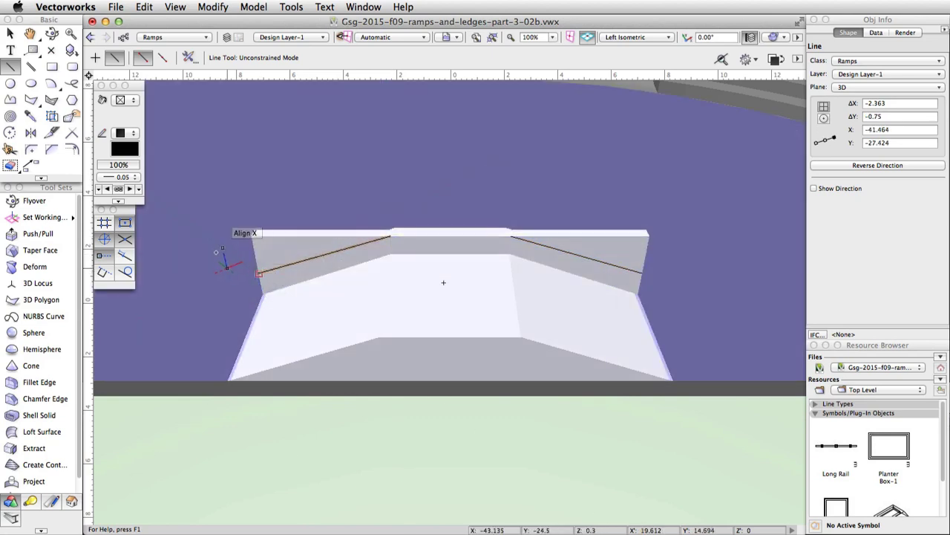
left_click(37, 233)
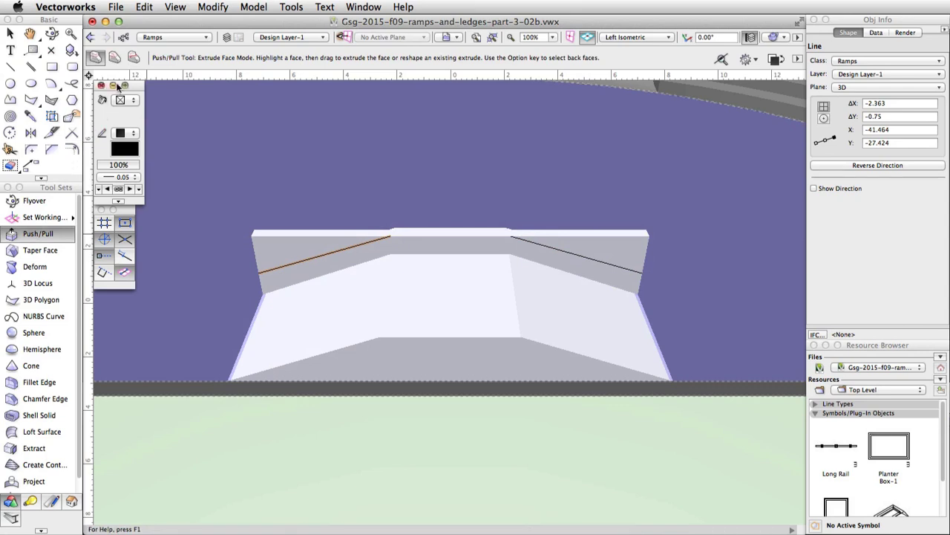
Push away both upper corners of the backing wall above the sloped lines in Sub-Face Mode
left_click(134, 57)
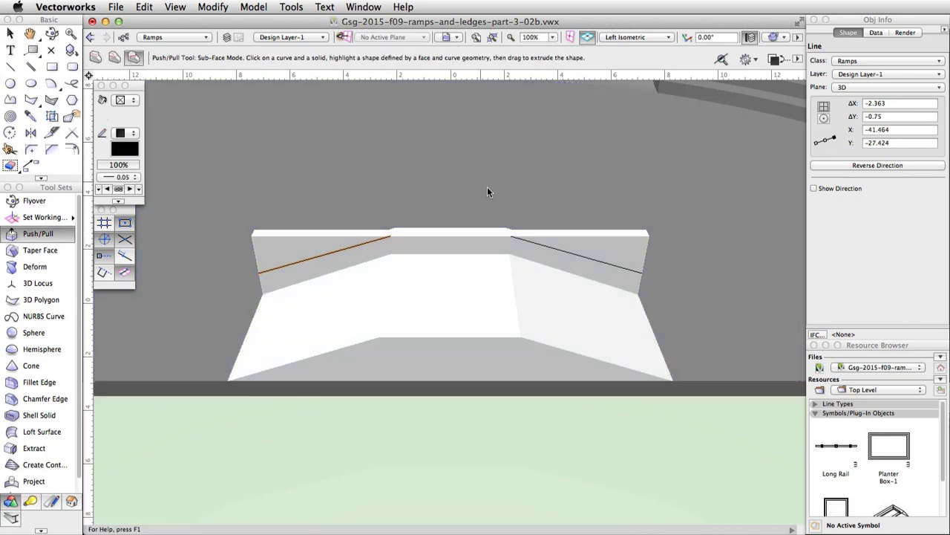
left_click(583, 255)
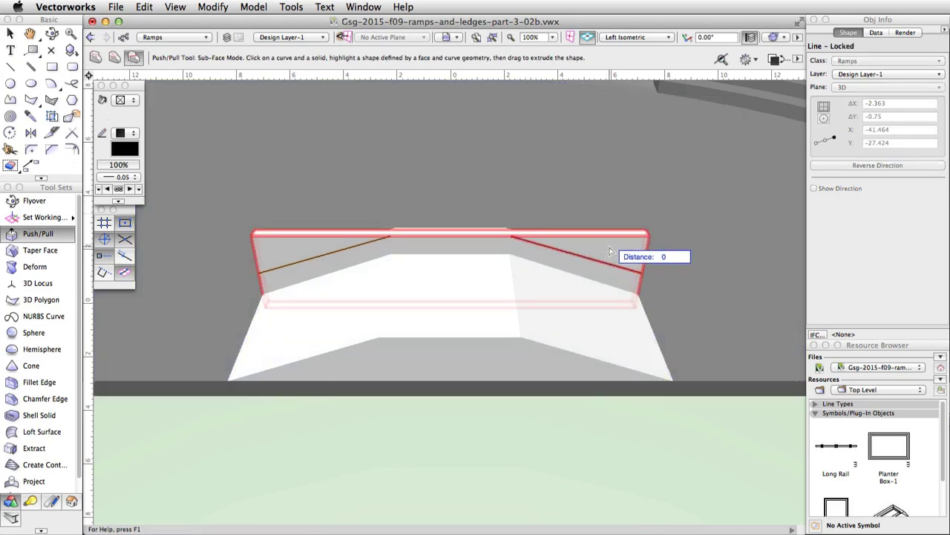
left_click(596, 248)
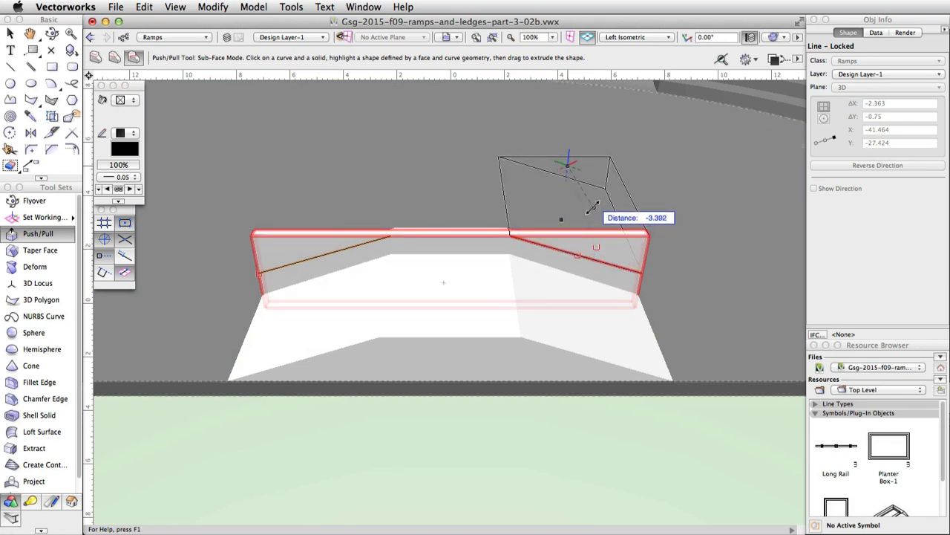
left_click(593, 208)
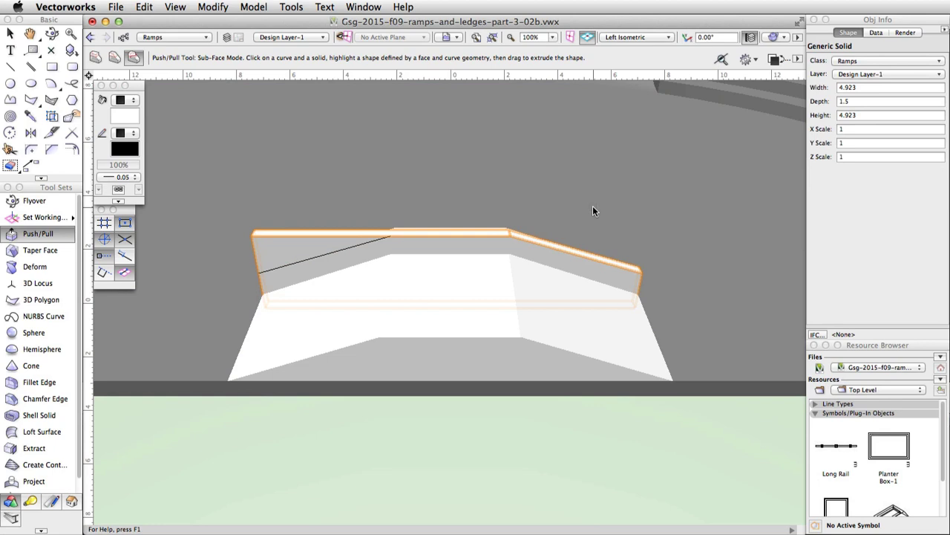
left_click(327, 253)
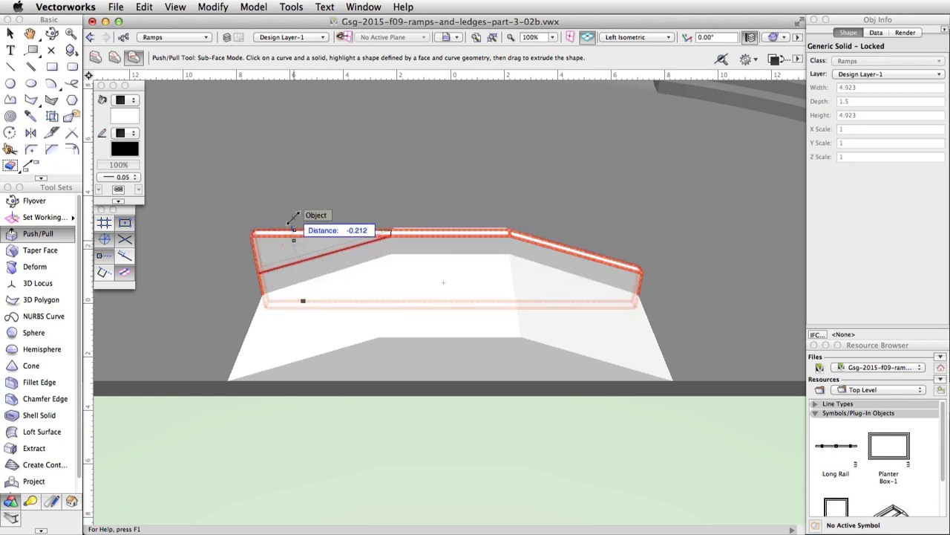
key("Escape")
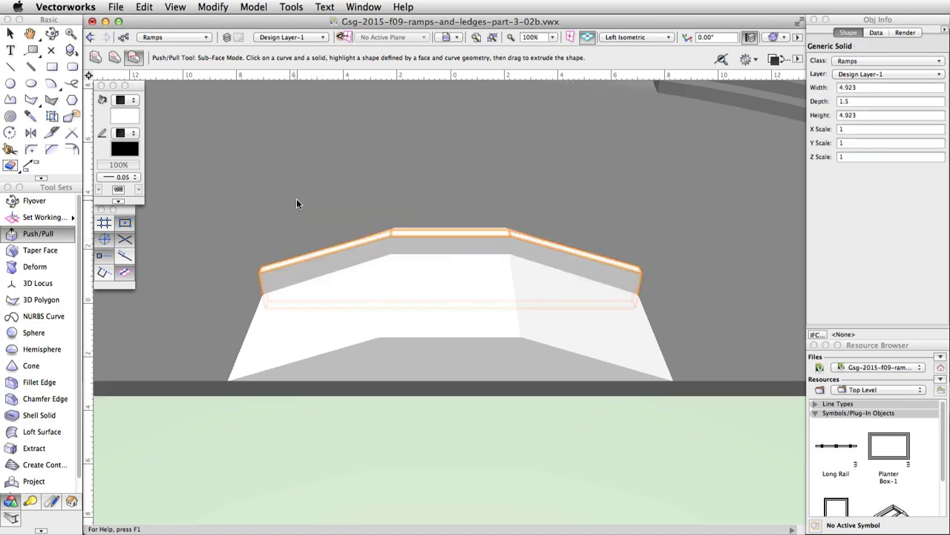
left_click(10, 34)
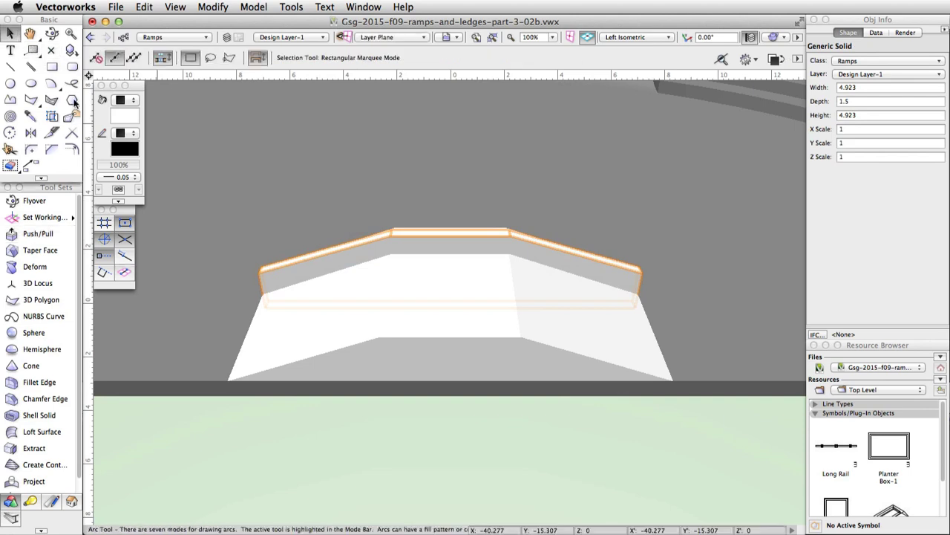
Fill the ramp solid grey and the tapered ledge on top of it teal
left_click(349, 328)
left_click(130, 117)
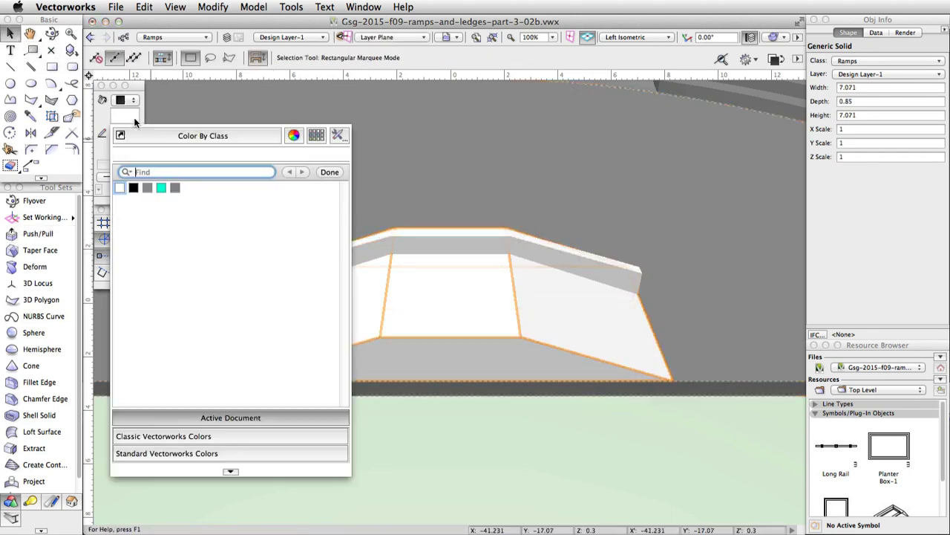
left_click(147, 187)
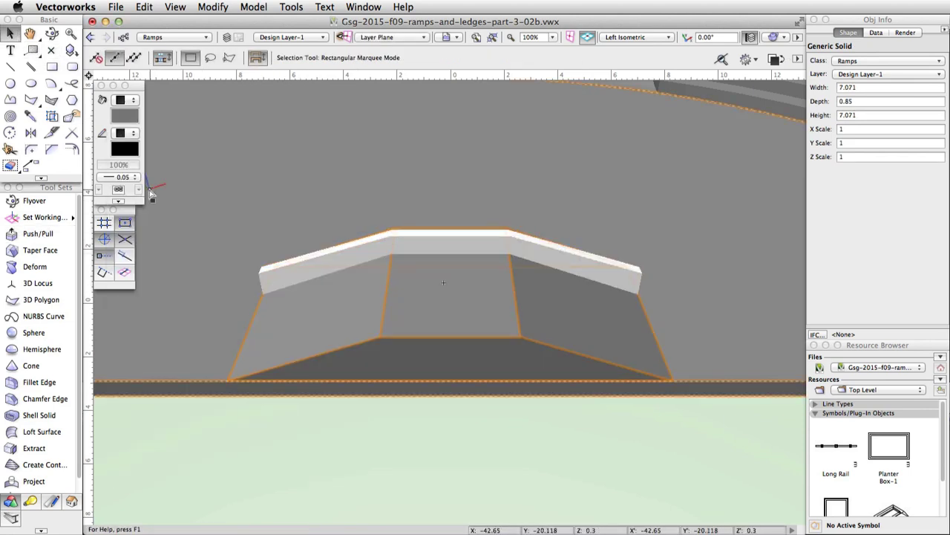
left_click(327, 248)
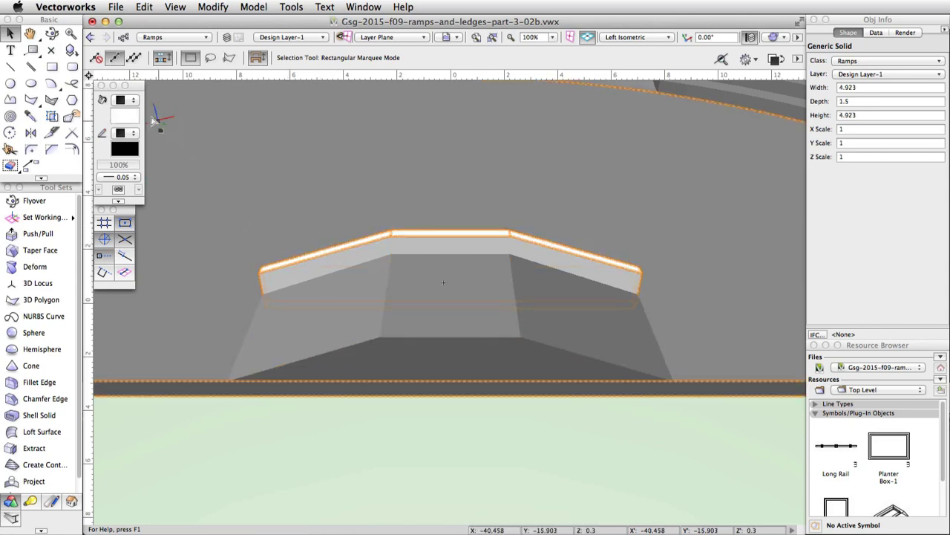
left_click(132, 115)
left_click(161, 187)
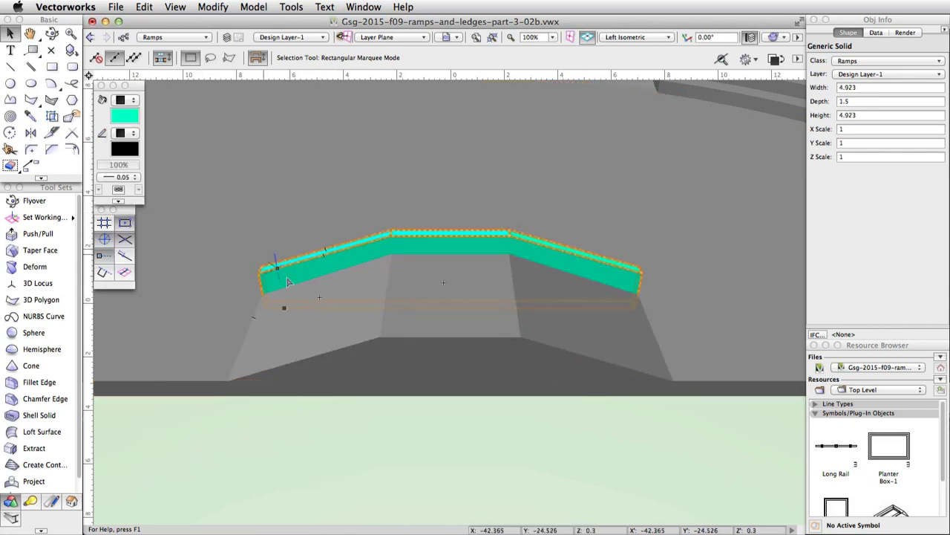
Group the ramp and ledge together, then zoom out to the whole skatepark
left_click(325, 308, "shift")
left_click(213, 7)
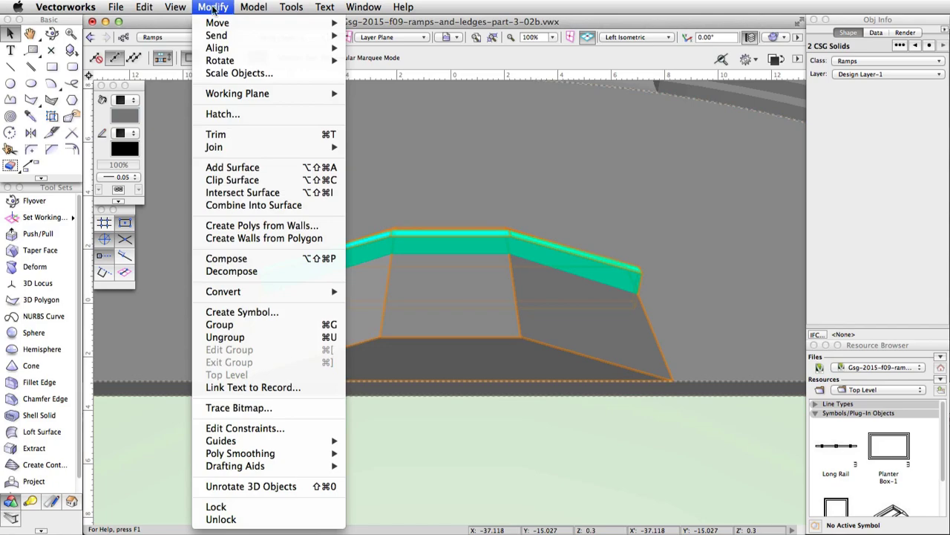
left_click(232, 325)
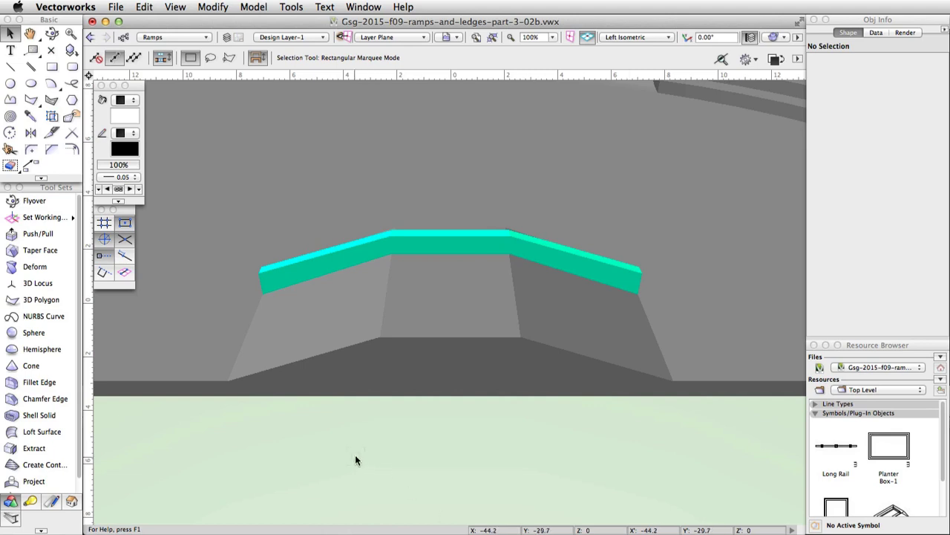
key("super+6")
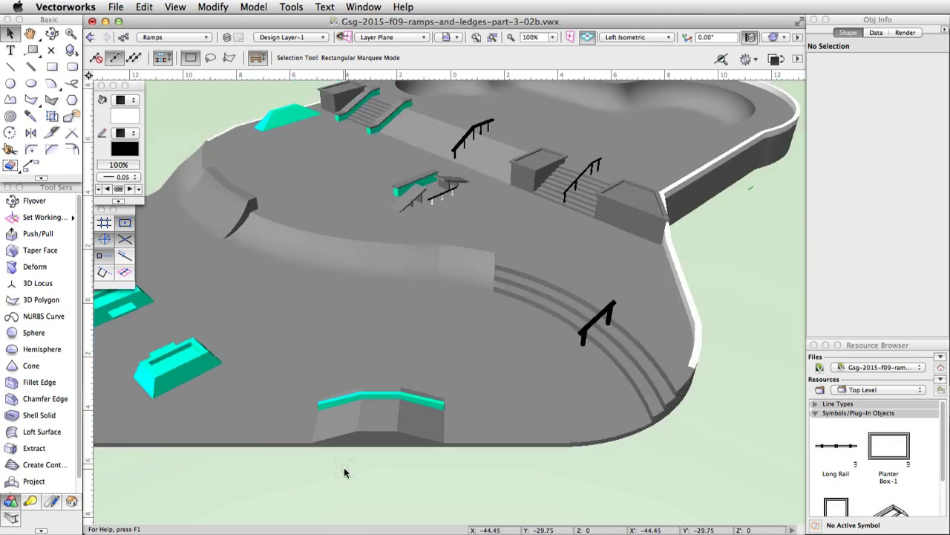
Extract the bowl's flat floor face as a separate NURBS surface using Select Faces mode
scroll(520, 141, "up", 5)
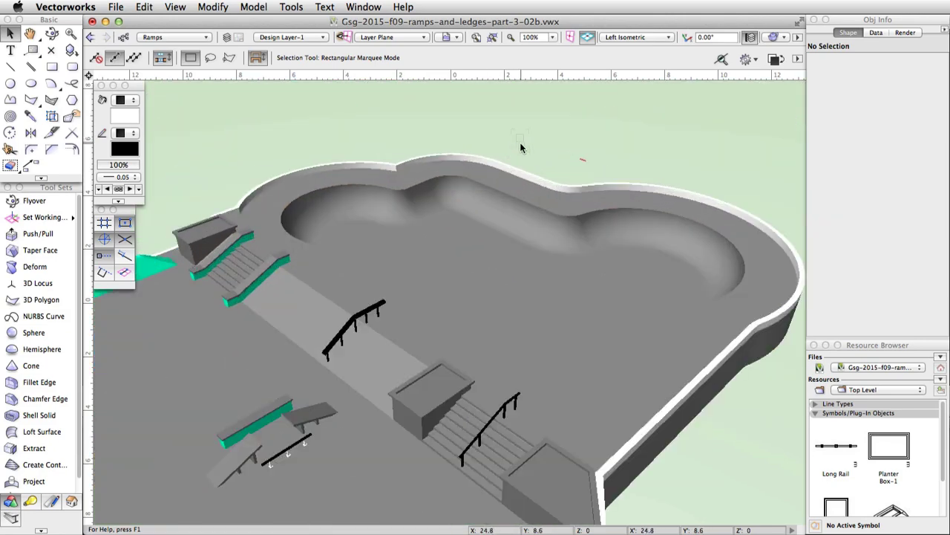
scroll(541, 155, "up", 3)
middle_click_drag(542, 154, 543, 157)
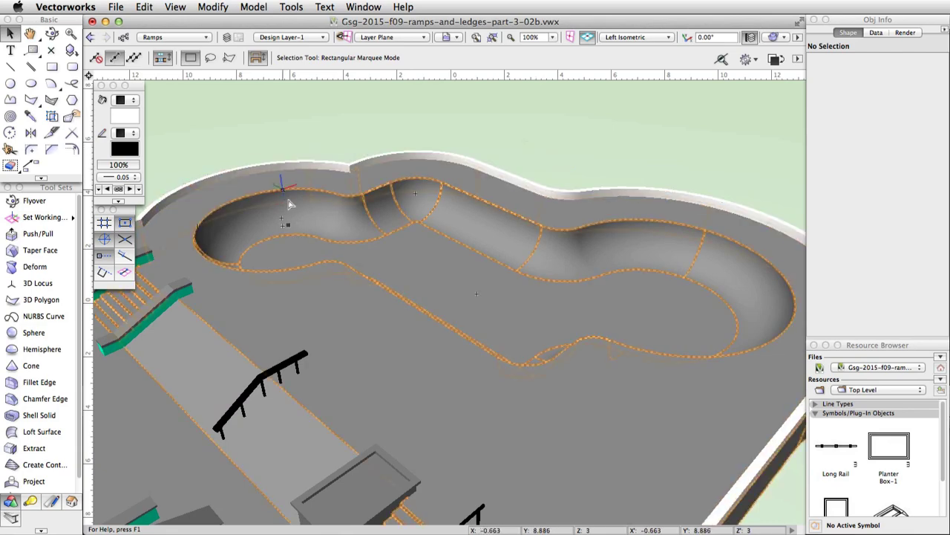
left_click(34, 447)
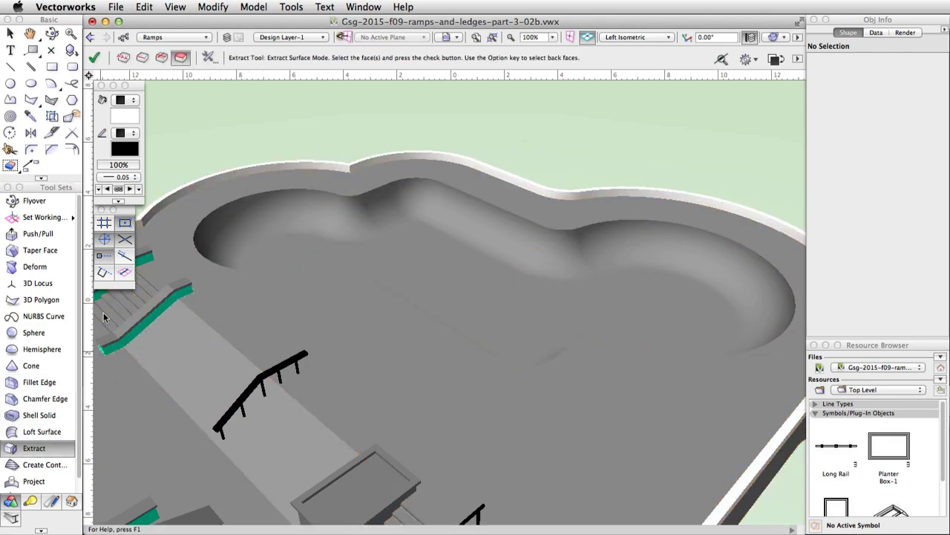
left_click(211, 60)
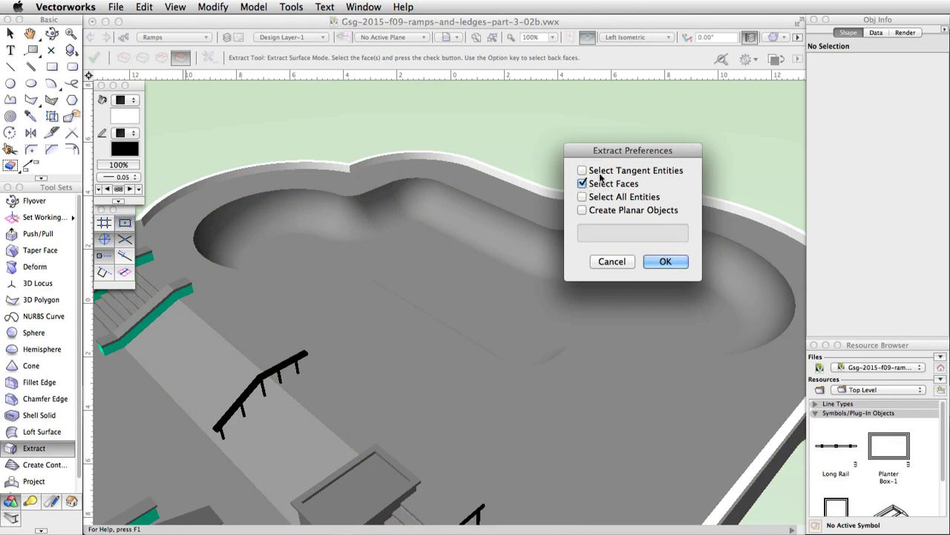
left_click(658, 262)
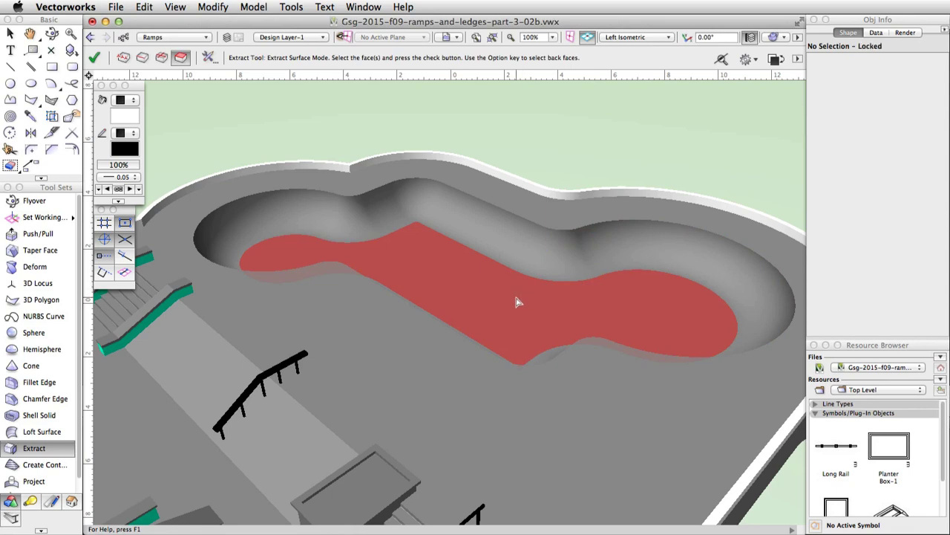
left_click(516, 299)
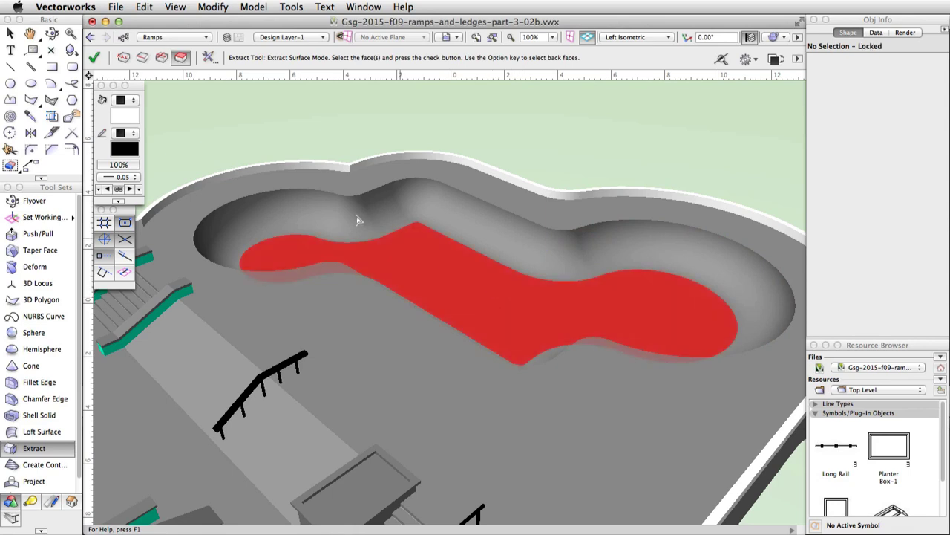
left_click(95, 58)
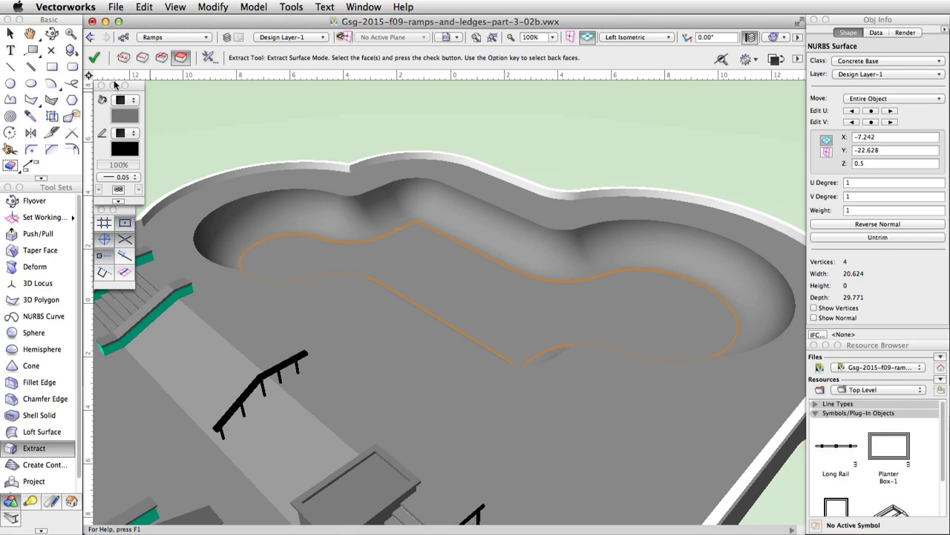
Fill the extracted floor surface teal and nudge it up from Z 0.5 to 0.525 in Front view
left_click(121, 116)
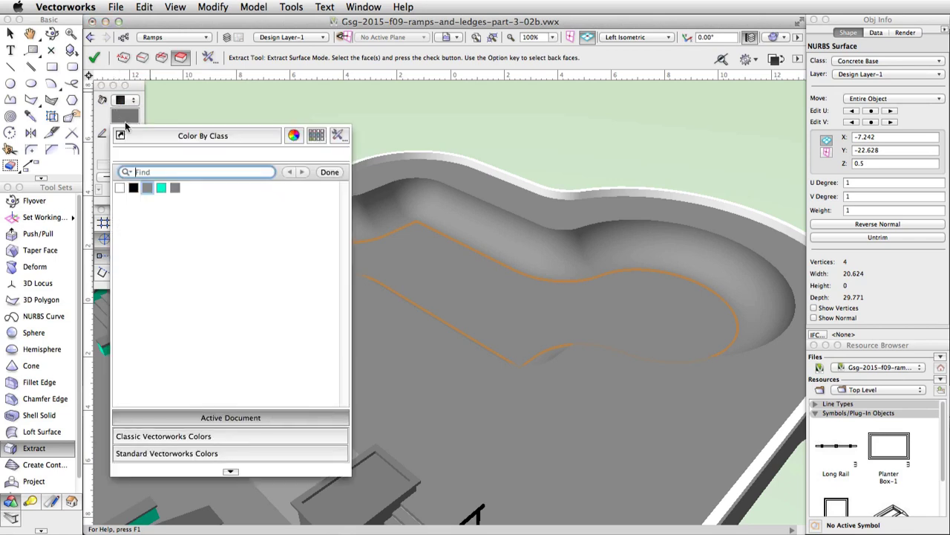
left_click(161, 187)
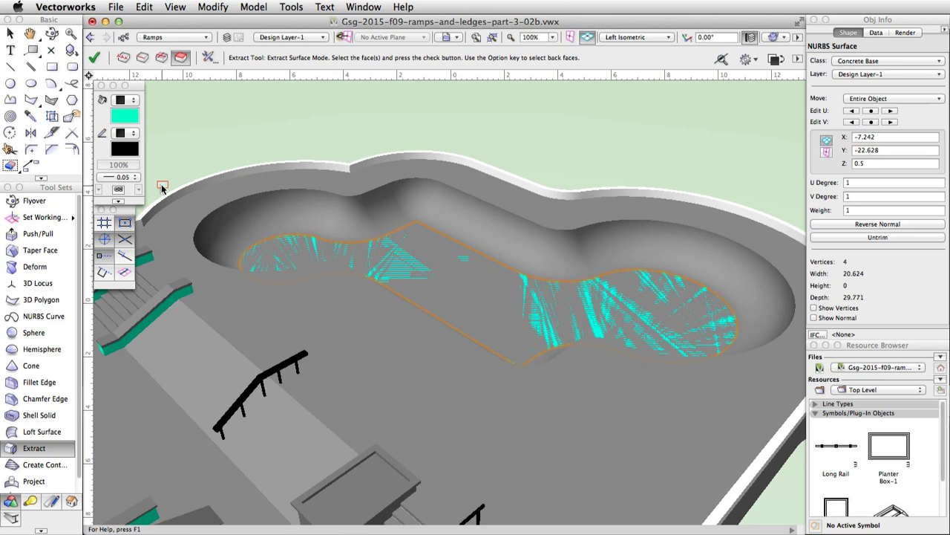
left_click(609, 38)
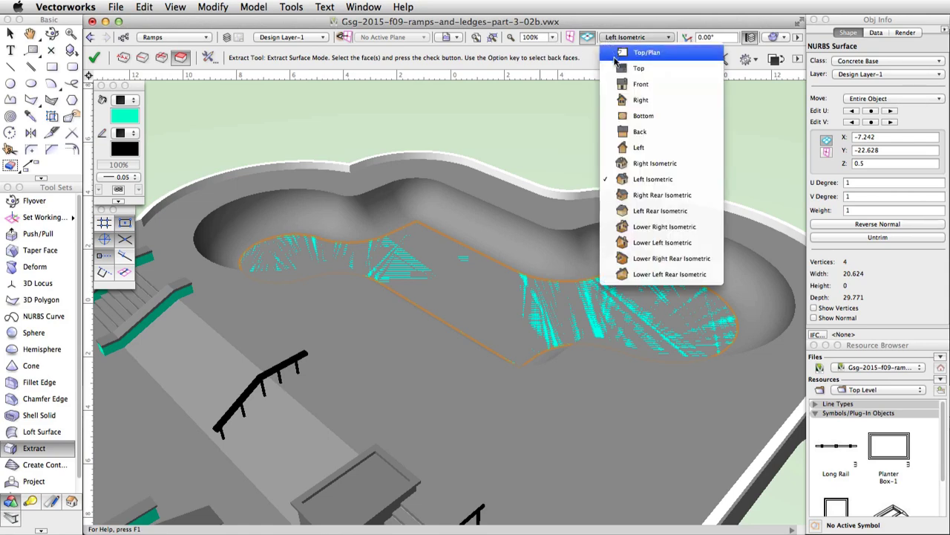
left_click(631, 84)
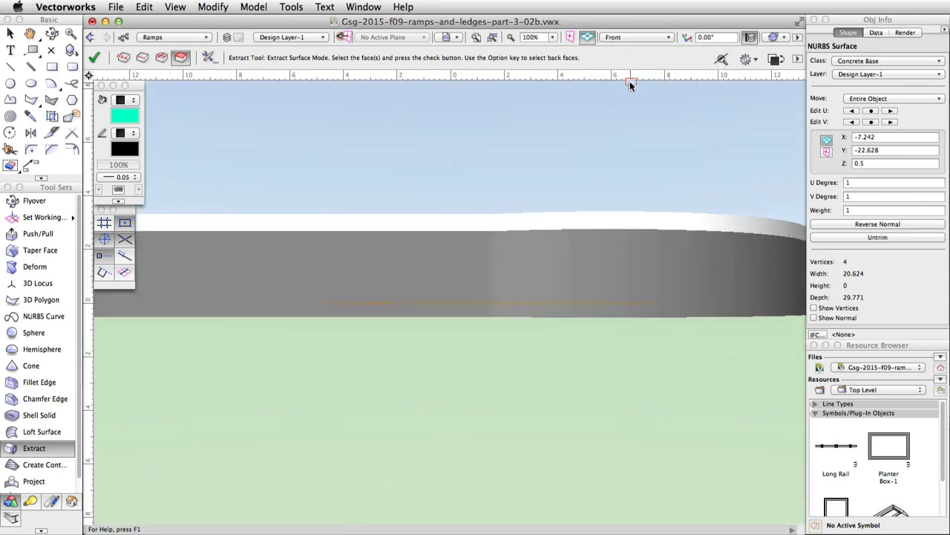
key("shift+Up")
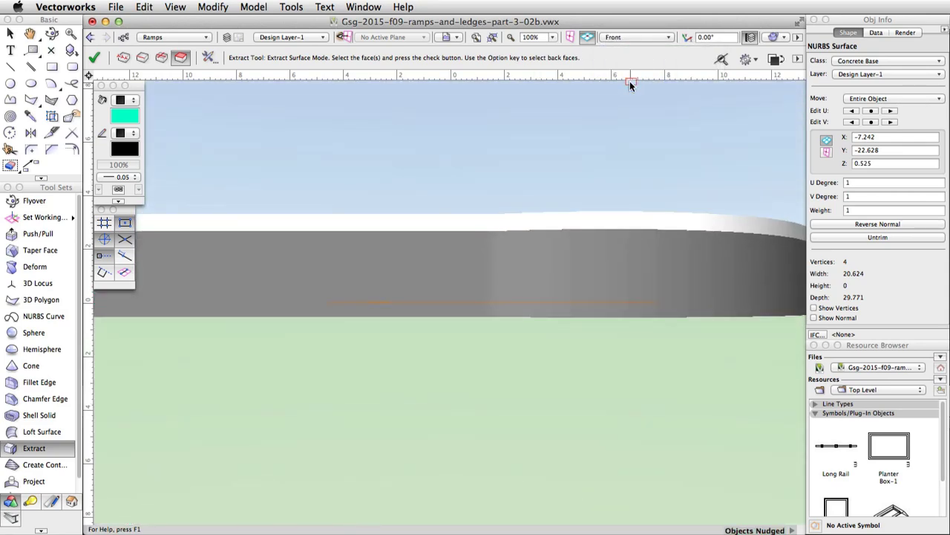